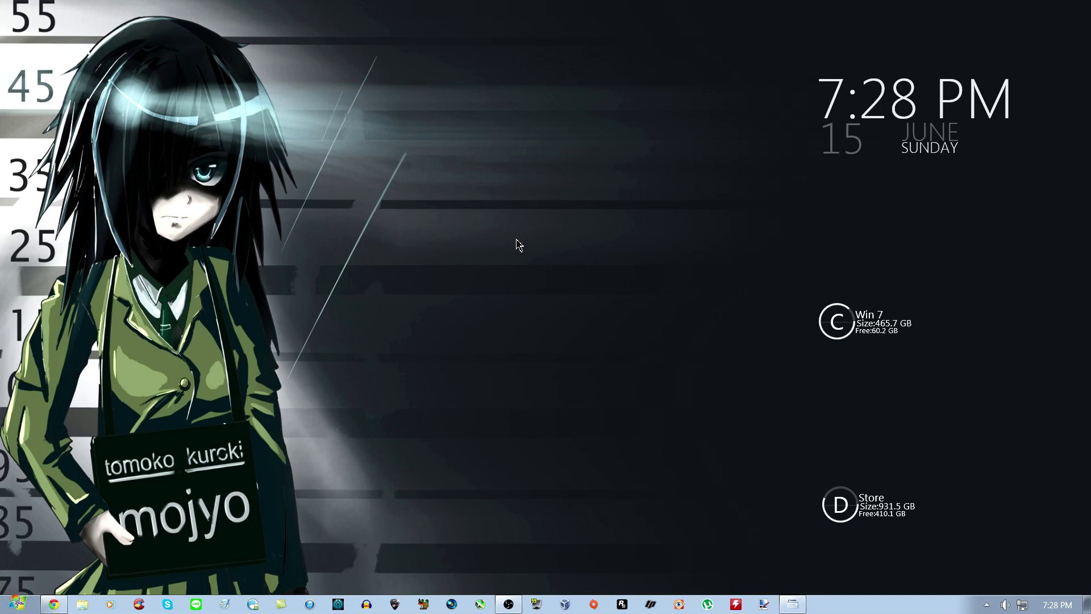
Step: Switch to Chrome and bring up the PCSX2 homepage at pcsx2.net
click(55, 605)
click(116, 27)
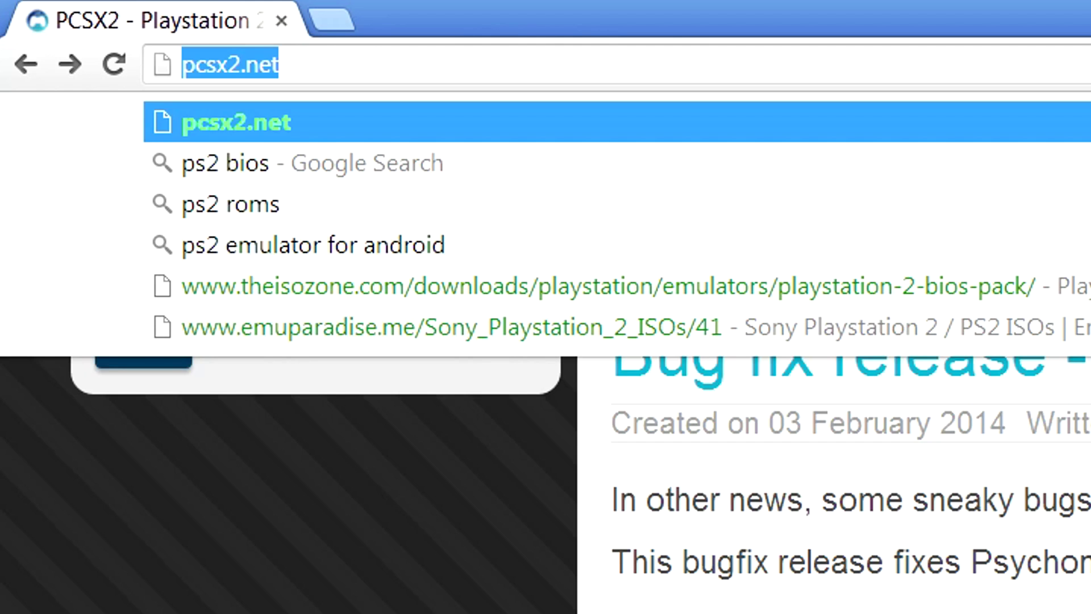
key(Escape)
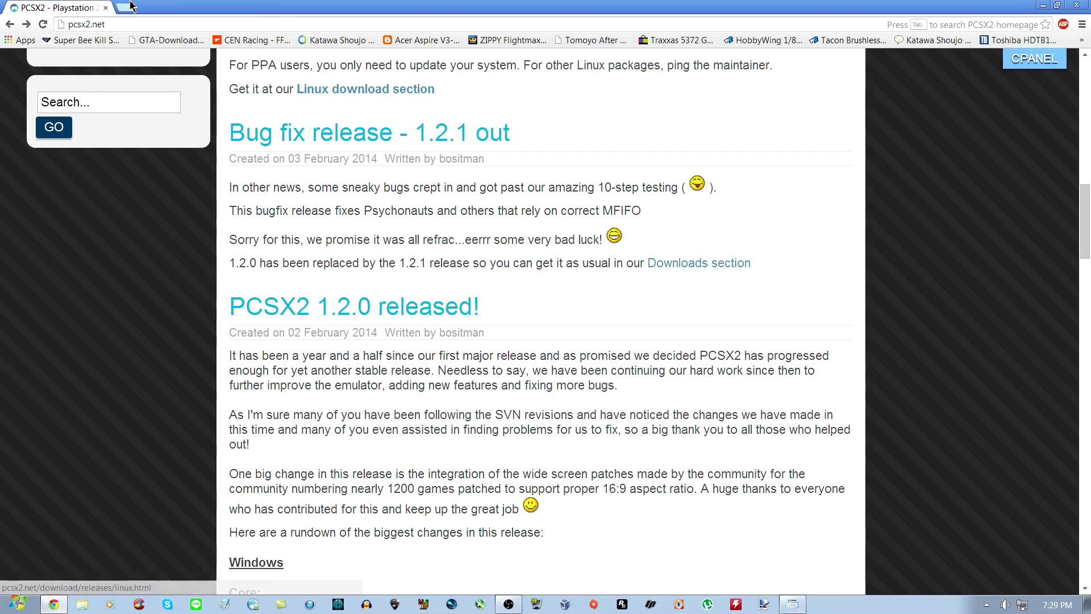
click(793, 604)
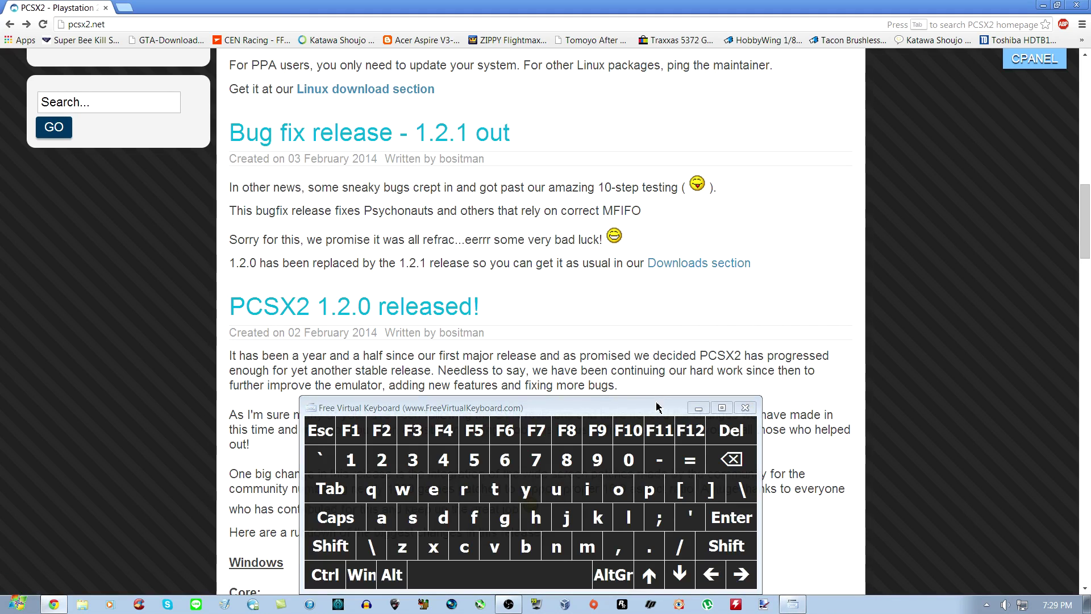
click(699, 408)
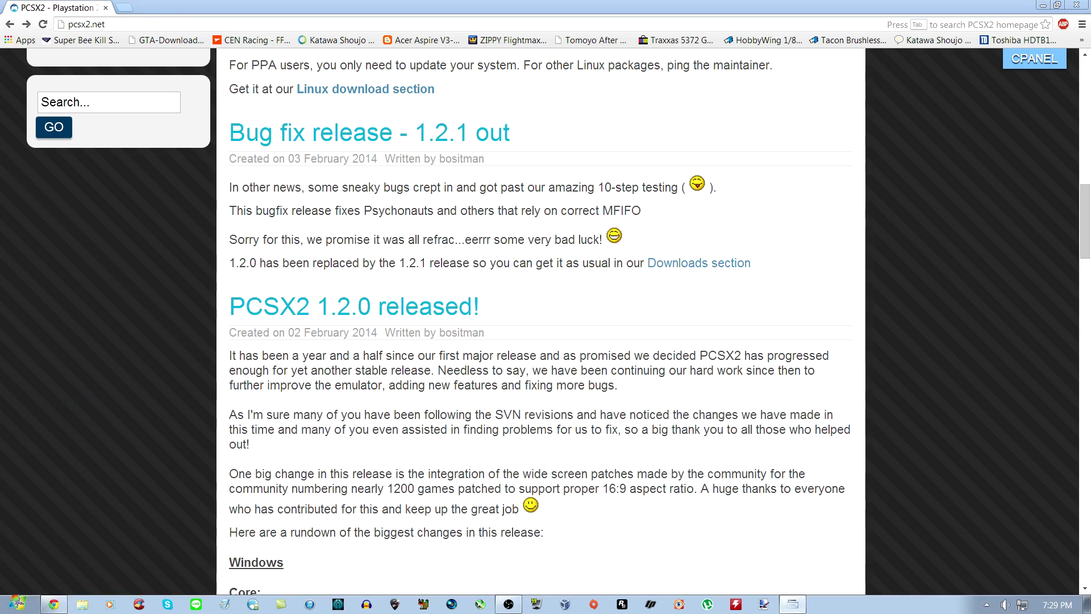
Step: Search Google for "ps2 bios" in a new browser tab
key(ctrl+t)
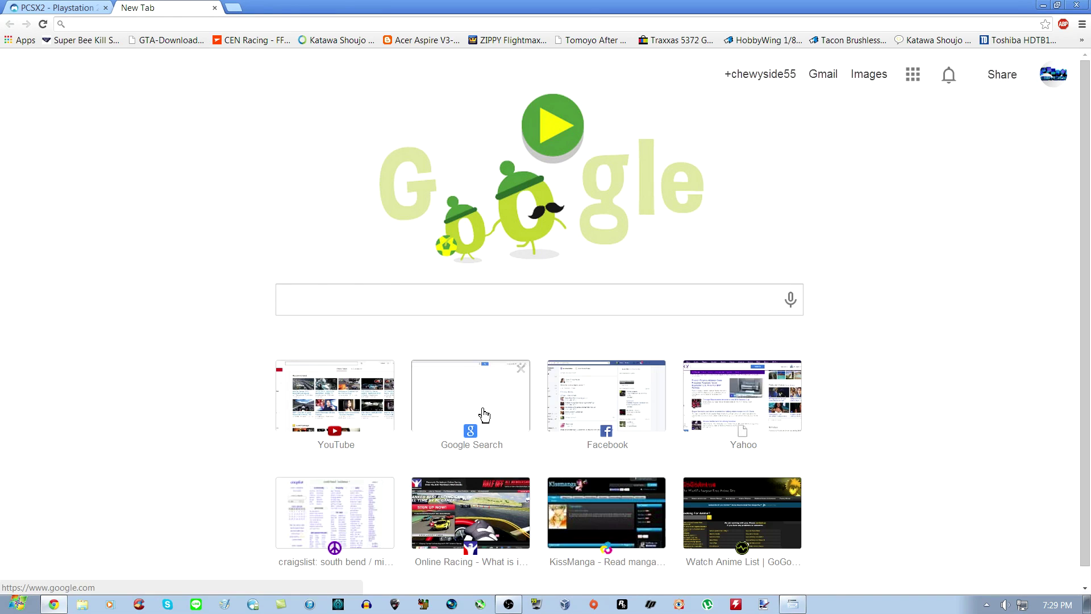
click(484, 415)
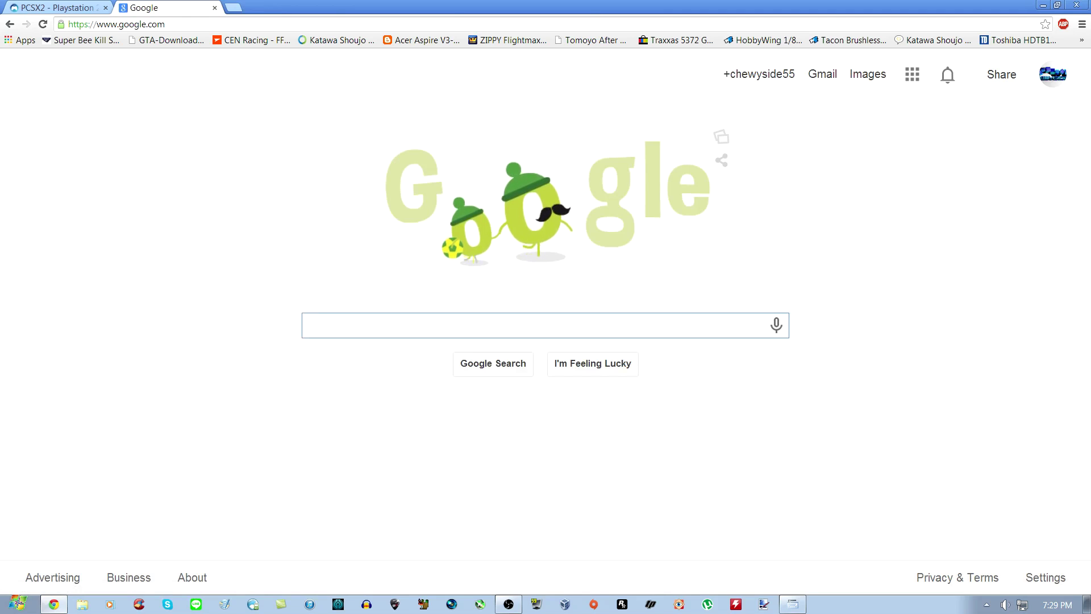
text(ps2 )
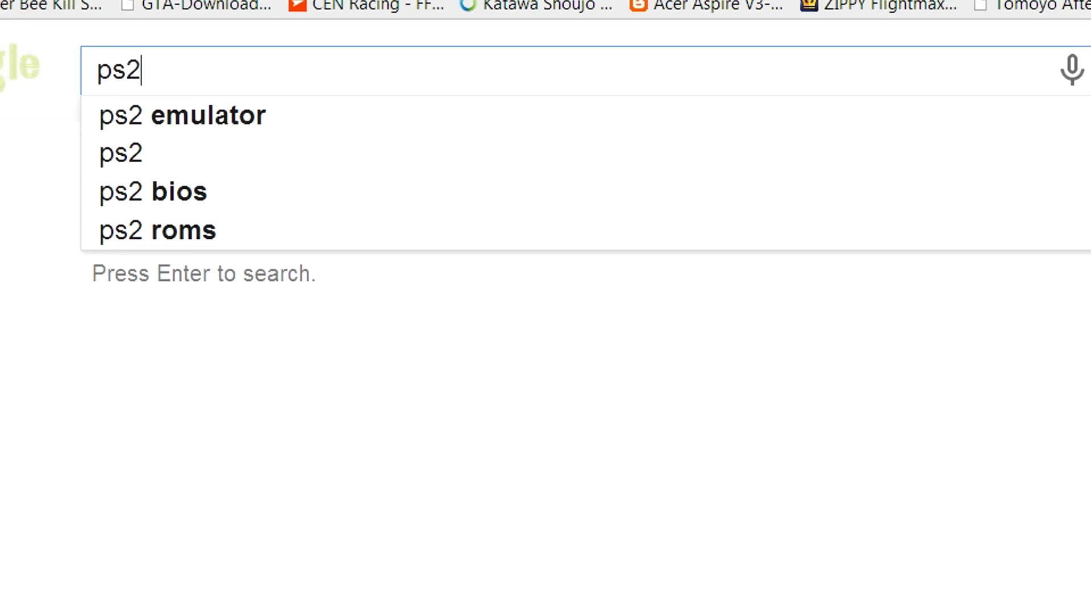
text(bios)
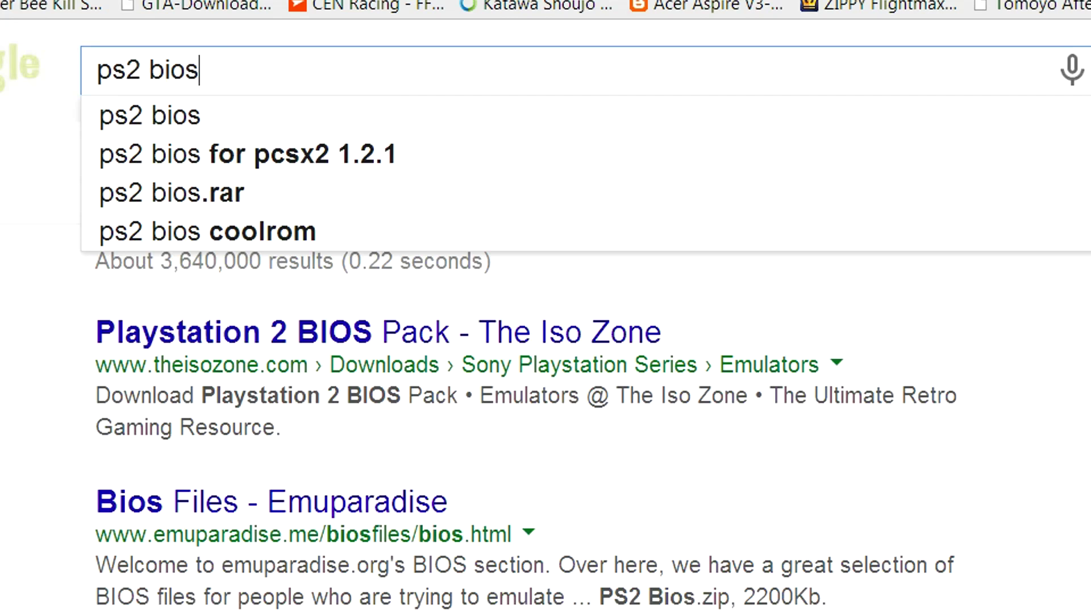
click(198, 122)
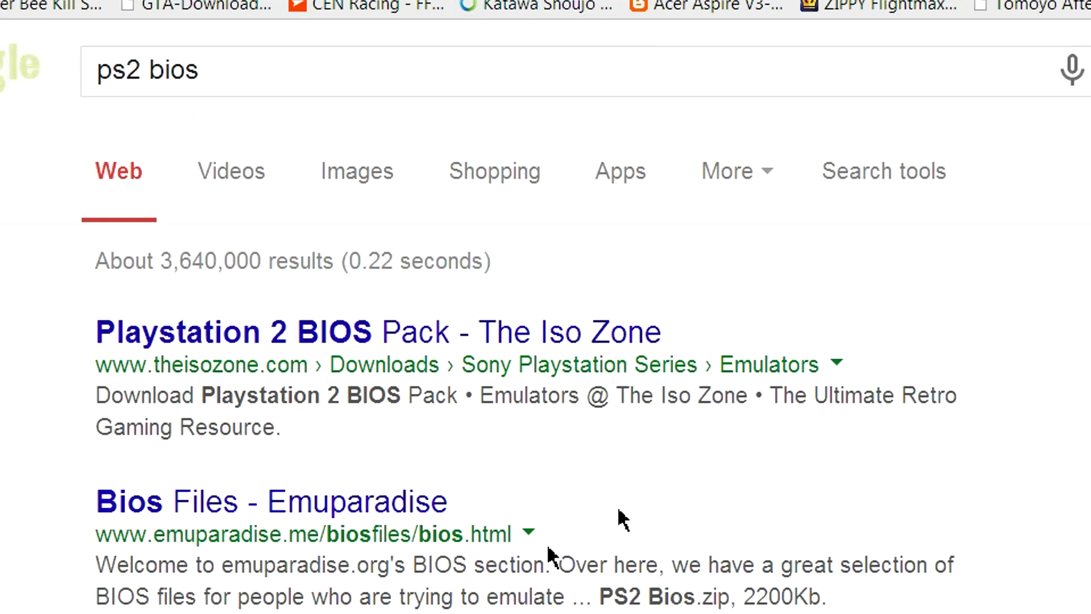
Step: Open the "Bios Files - Emuparadise" search result and download PS2 Bios.zip from its file list
drag(561, 513, 70, 507)
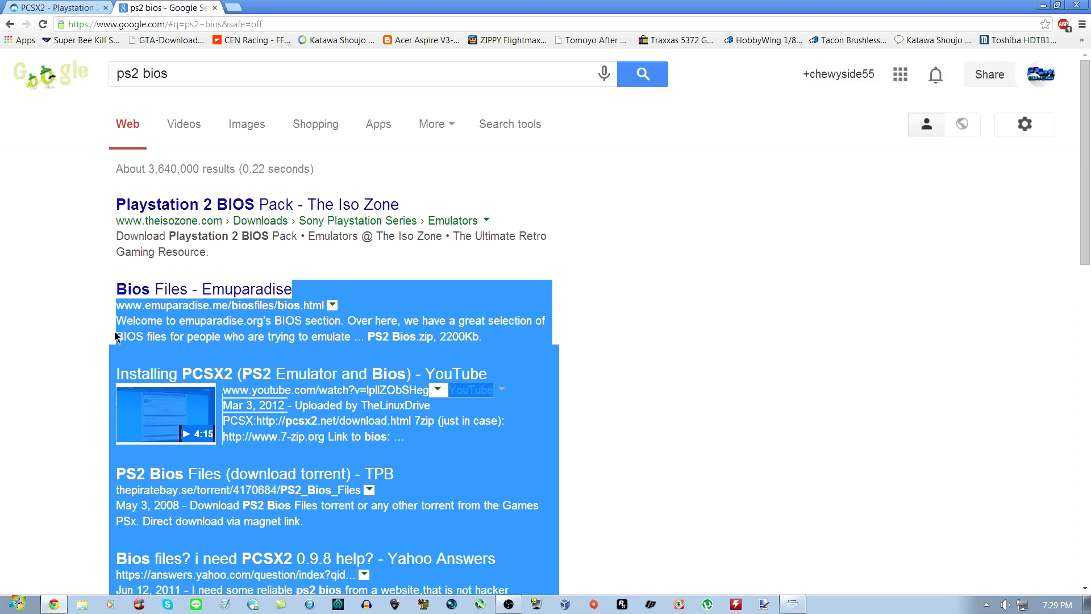
click(116, 337)
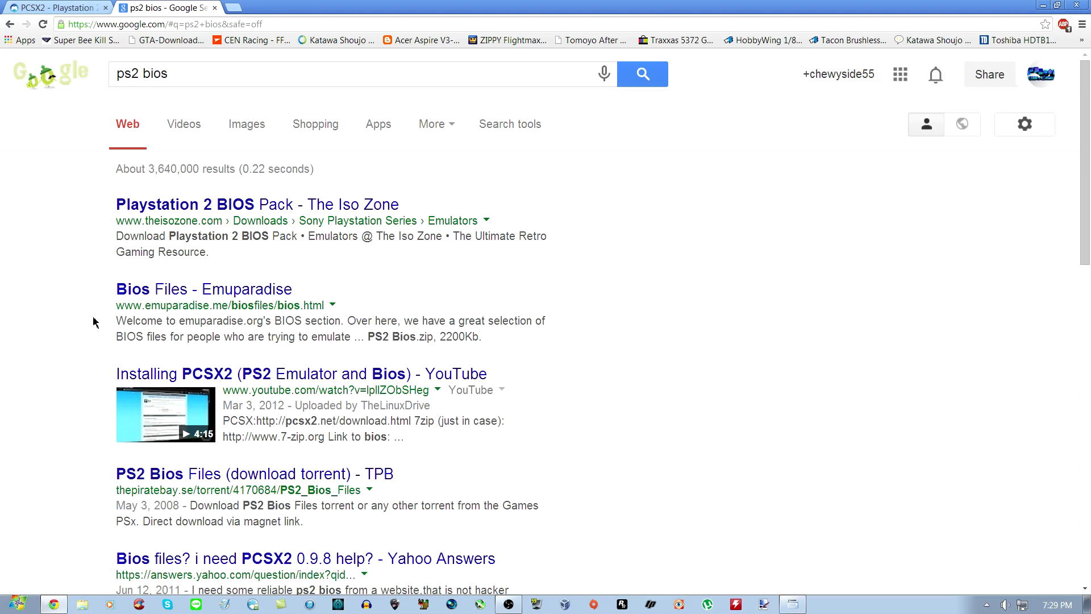
drag(92, 307, 122, 288)
click(120, 280)
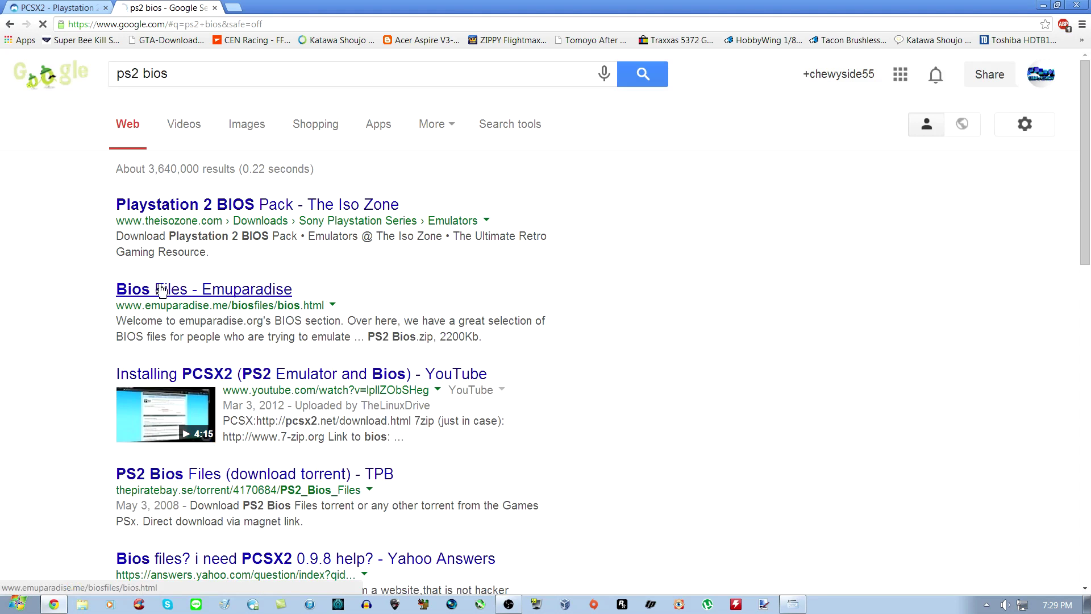
click(125, 289)
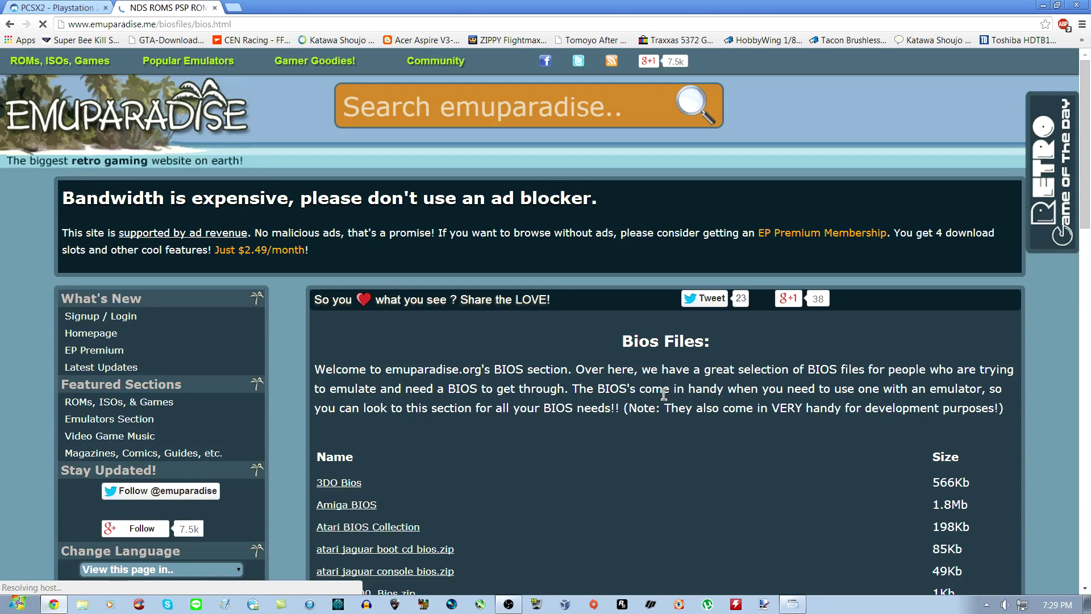
scroll(555, 407, down, 15)
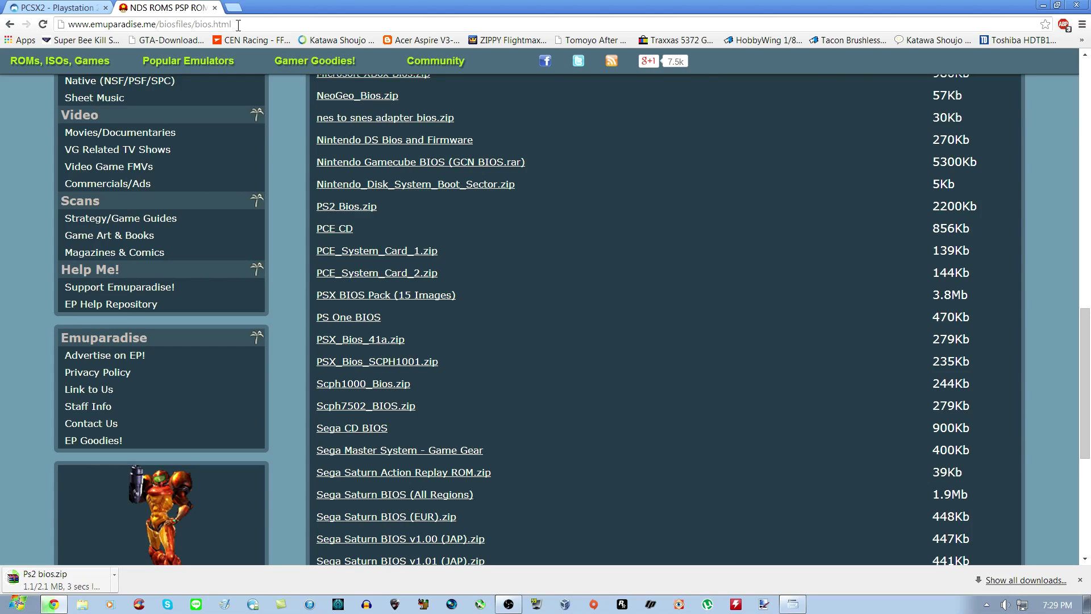
Step: Copy the full address of the Emuparadise BIOS page and close its tab
click(238, 25)
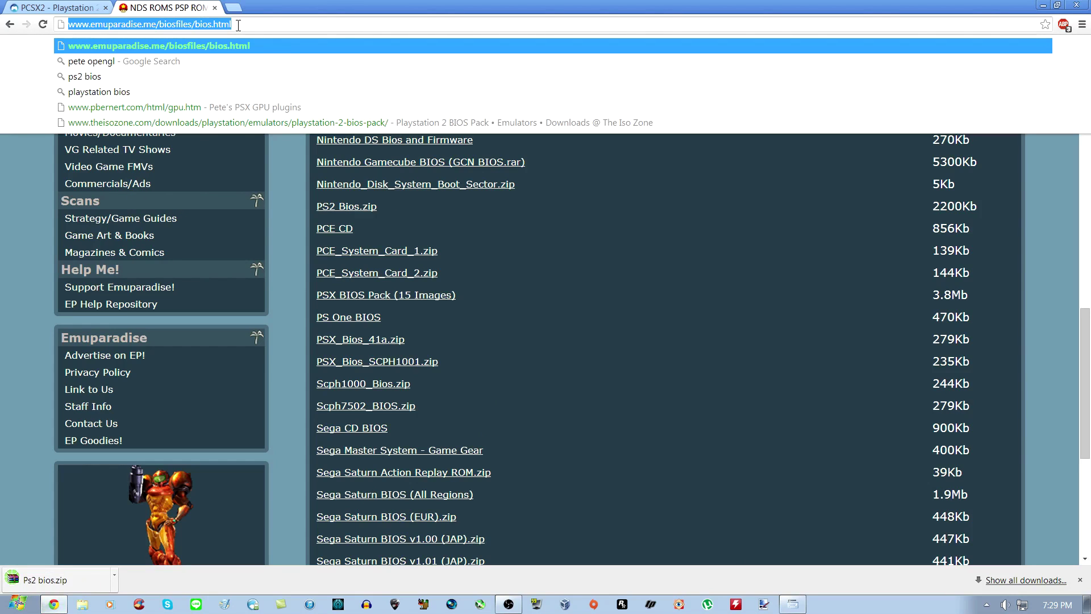
click(238, 25)
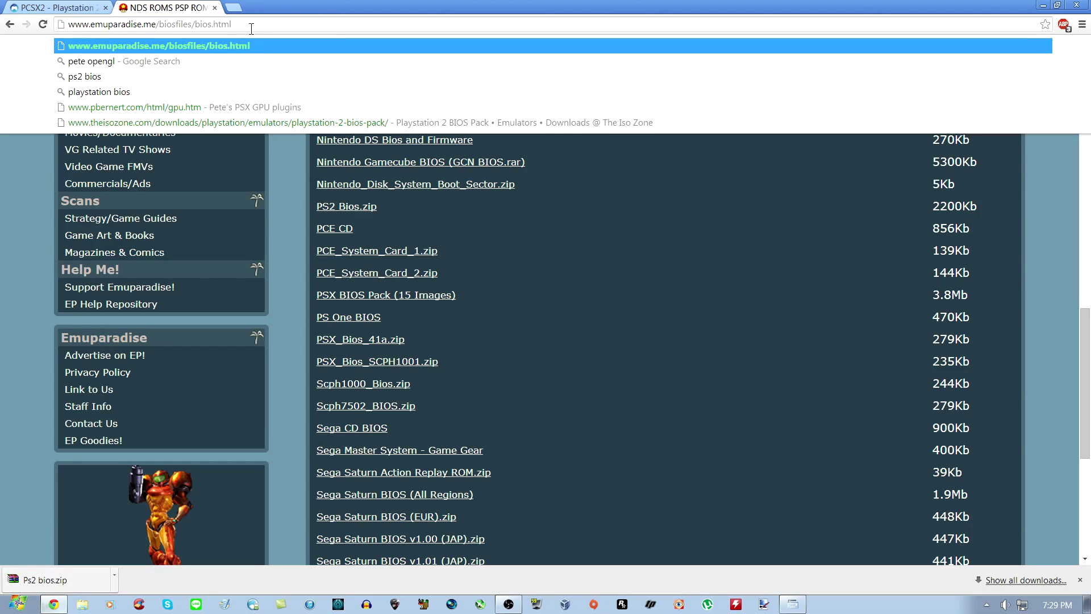
drag(246, 25, 68, 25)
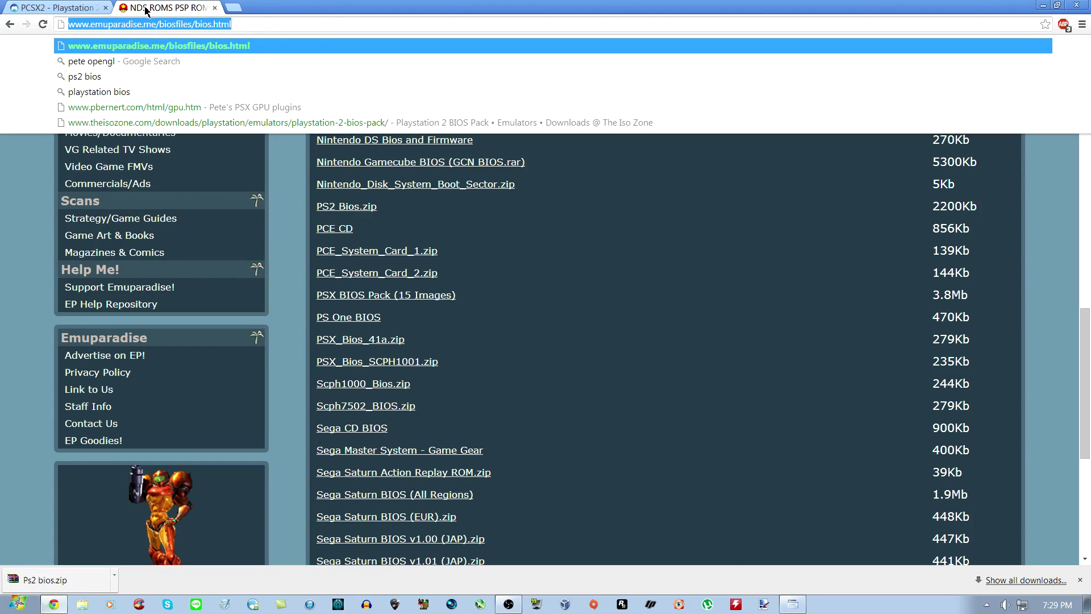
right_click(163, 29)
click(183, 73)
click(215, 7)
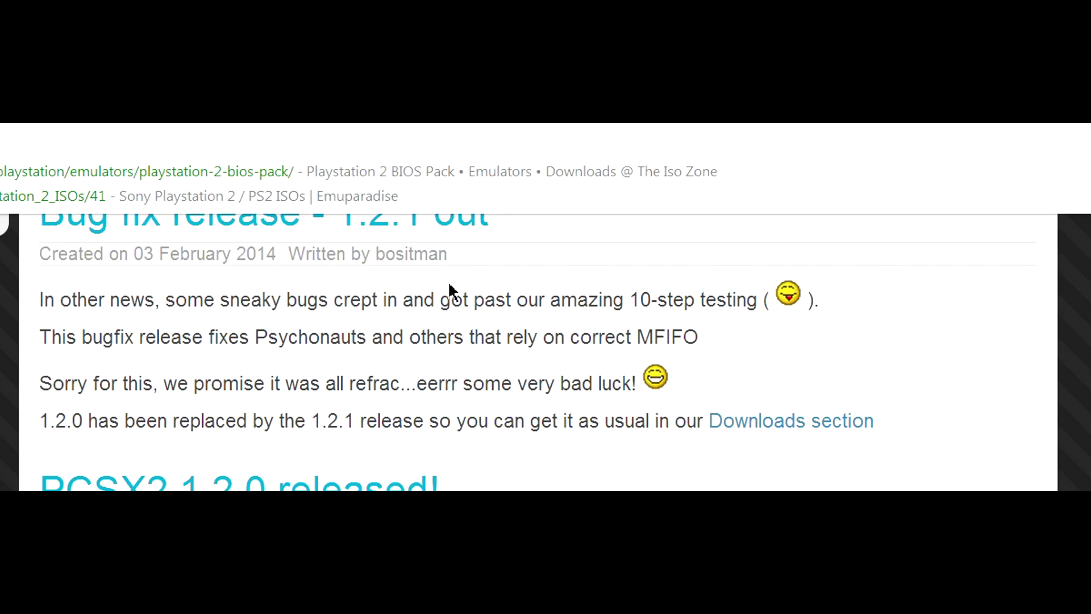
Step: Open the Downloads section linked in the "Bug fix release - 1.2.1 out" post on the PCSX2 homepage
click(540, 408)
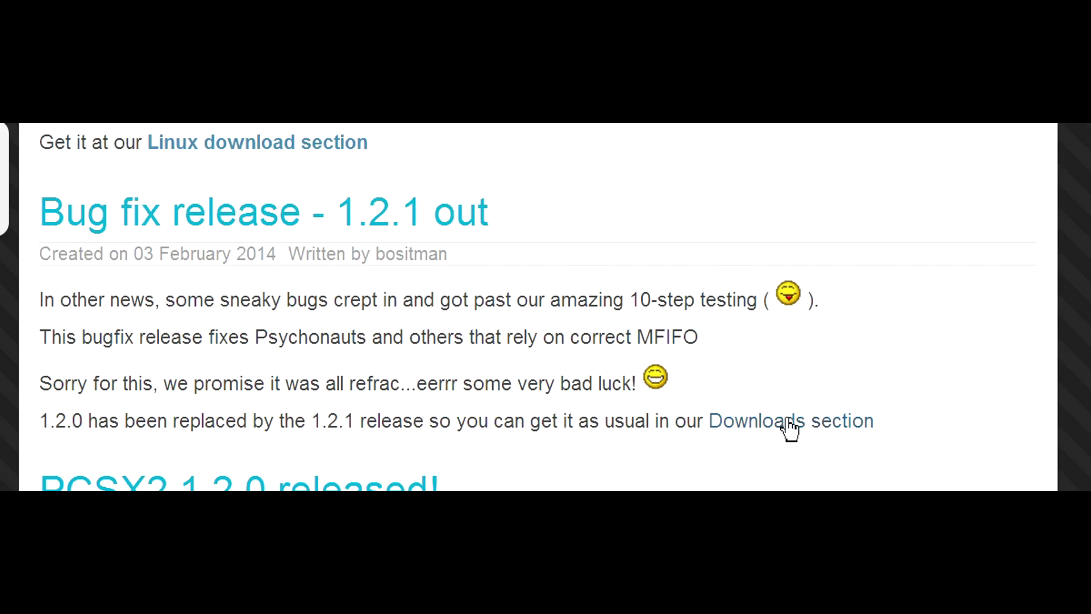
drag(41, 421, 887, 447)
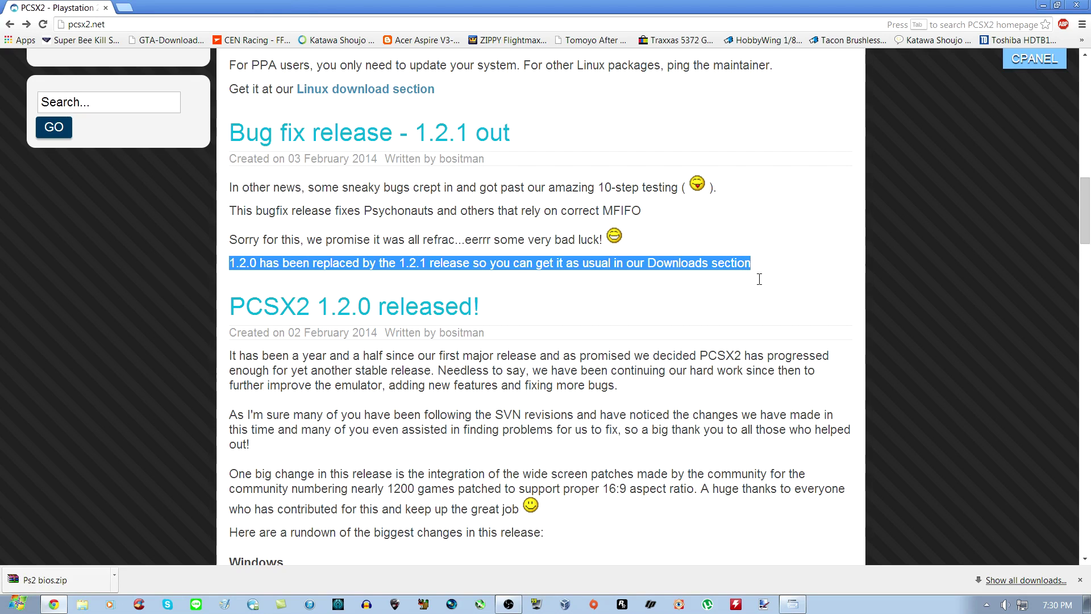
click(755, 276)
click(723, 275)
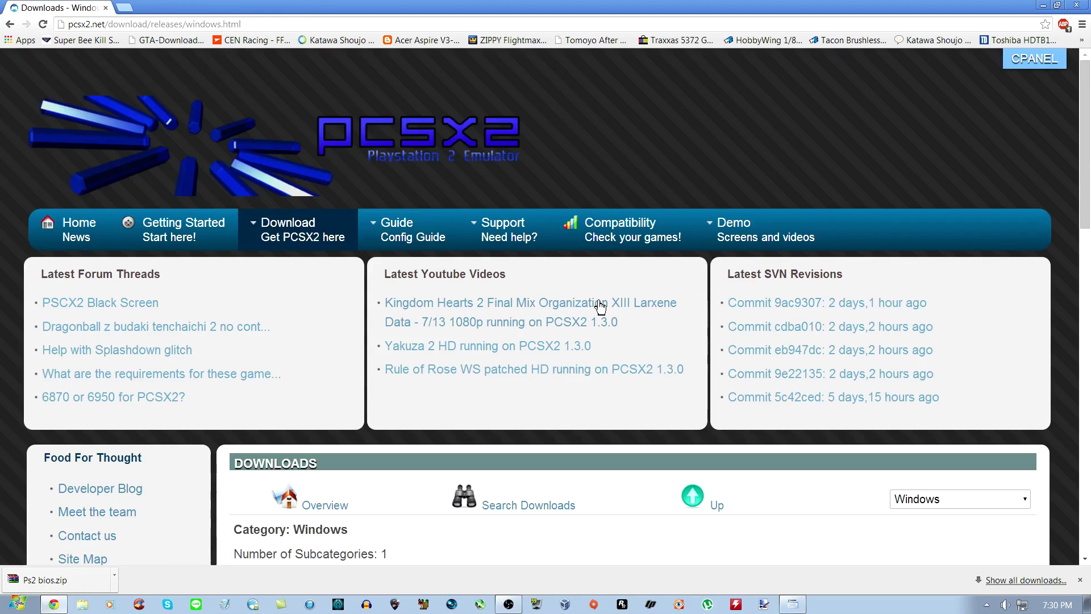
Step: Download the PCSX2 1.2.1 Standalone Installer for Windows and run the setup file, accepting the security warning
scroll(413, 400, down, 5)
scroll(414, 401, down, 5)
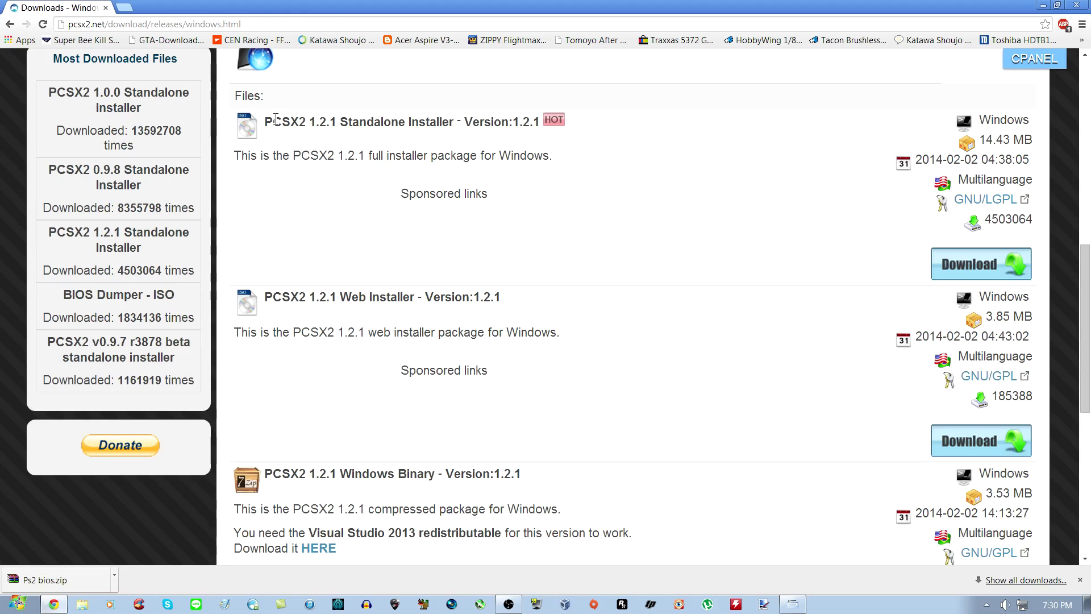
drag(267, 122, 603, 116)
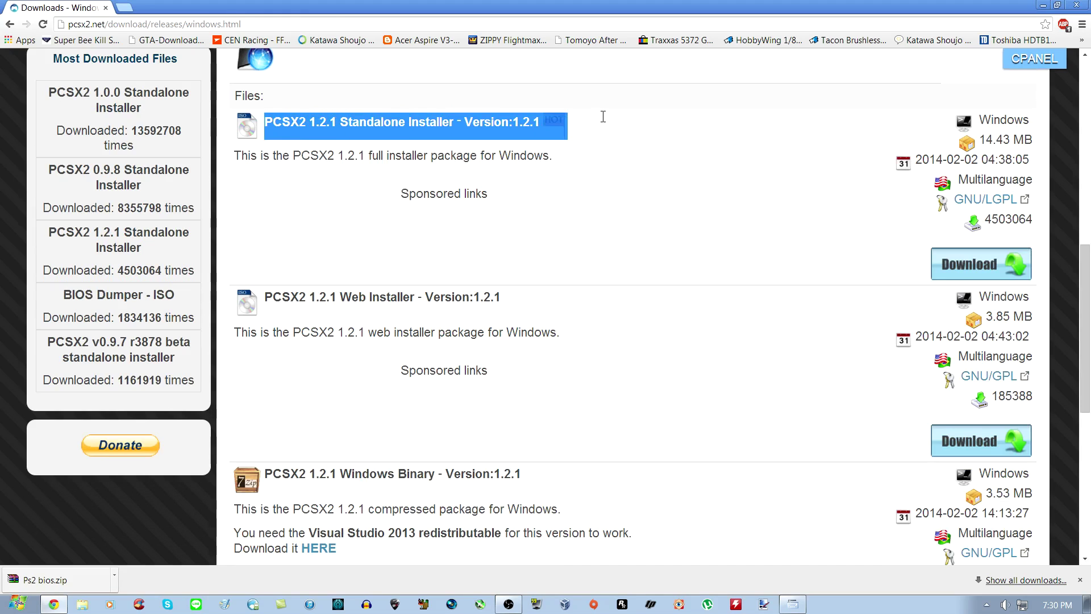
click(646, 163)
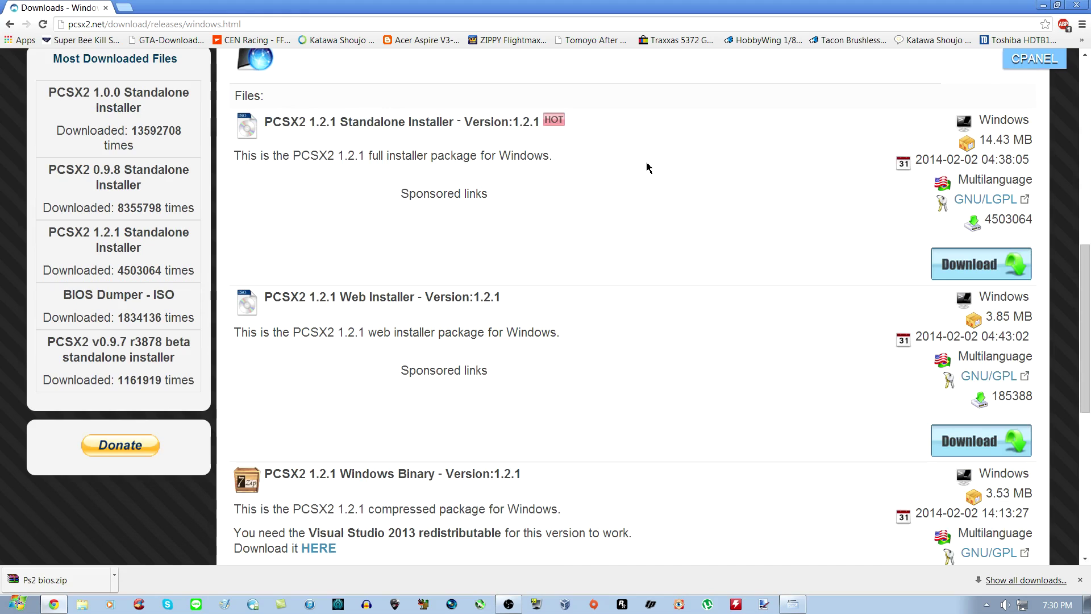
click(1001, 274)
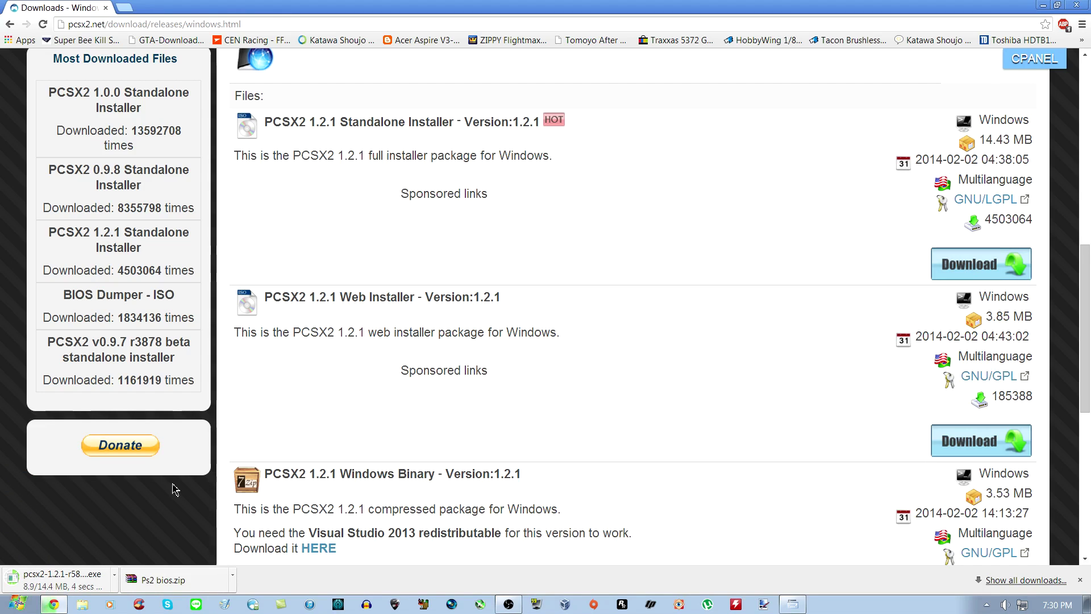
click(60, 581)
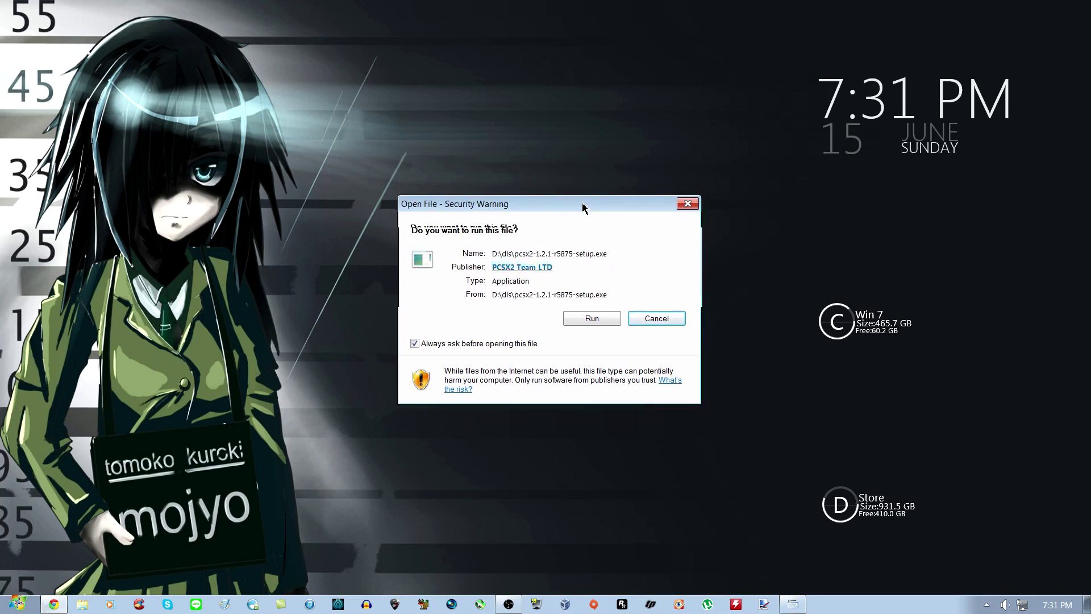
click(592, 316)
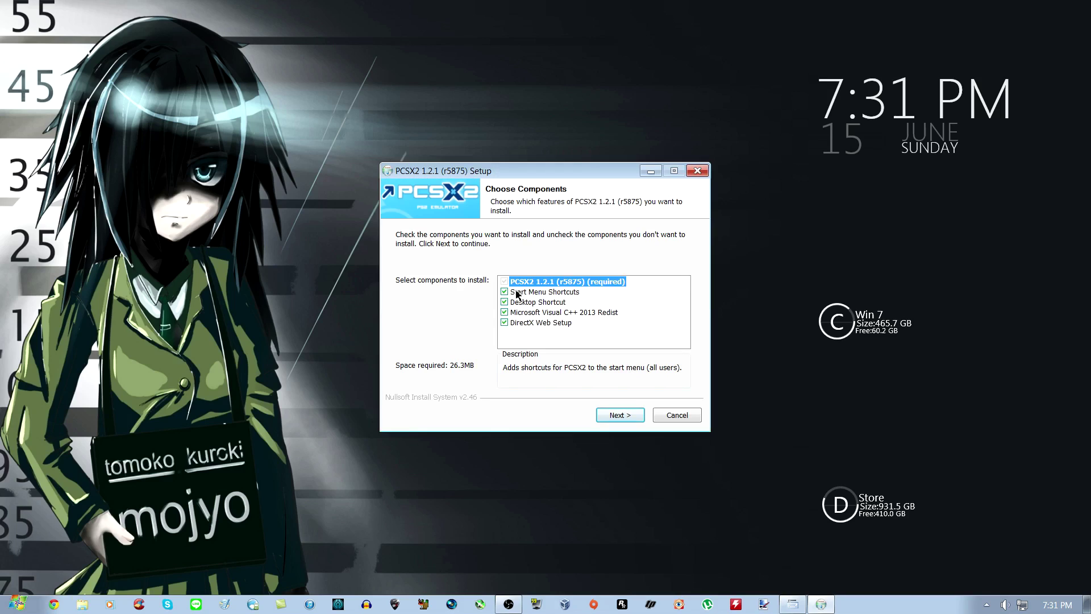
Step: Exclude Start Menu Shortcuts and DirectX Web Setup from the components to install and continue to the AVG toolbar offer
click(505, 293)
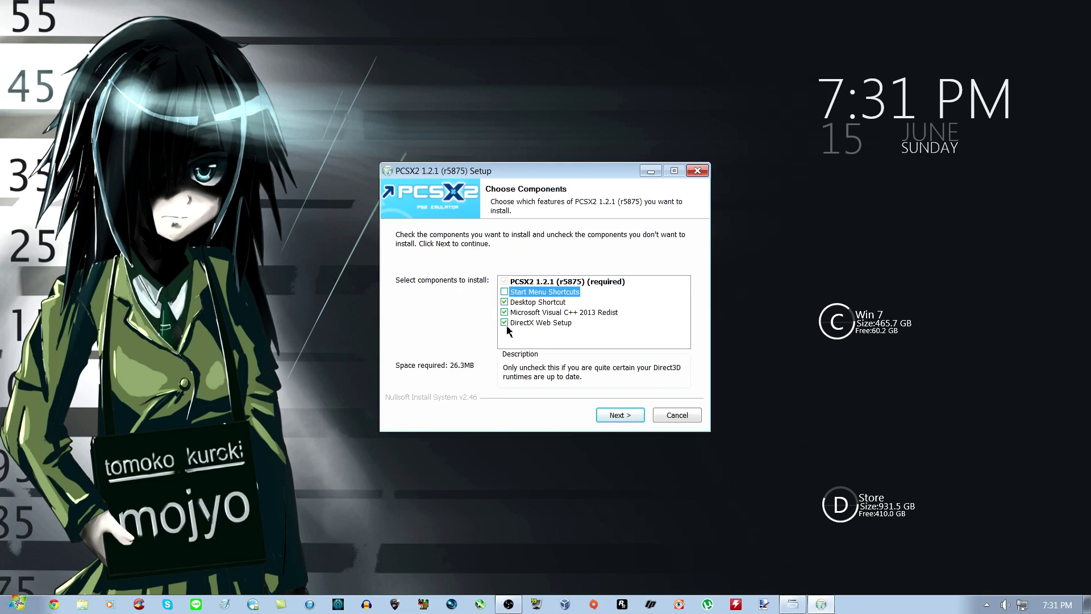
click(505, 323)
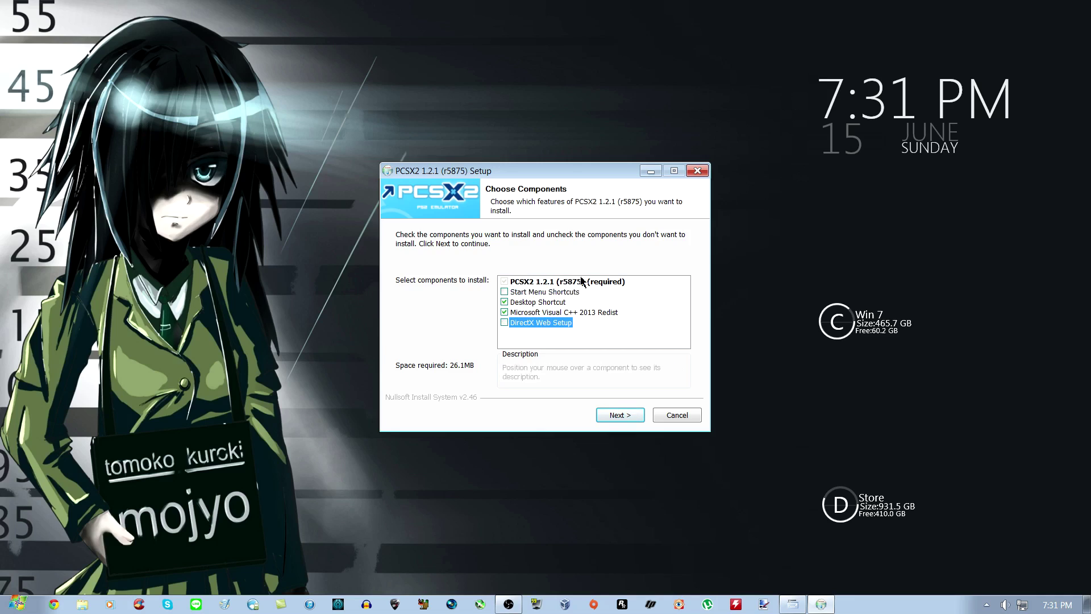
click(627, 415)
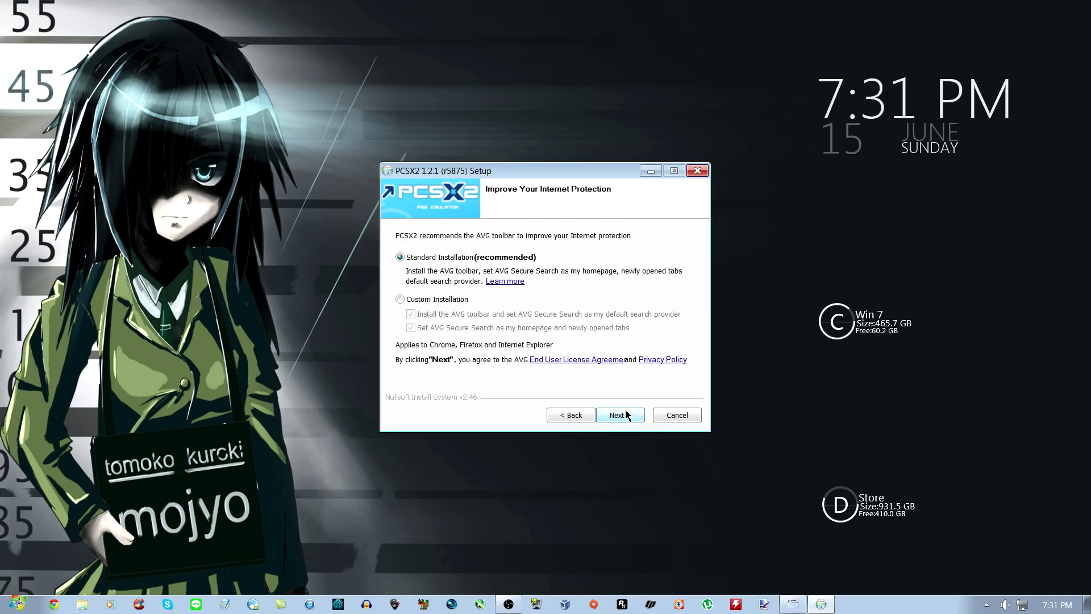
click(567, 415)
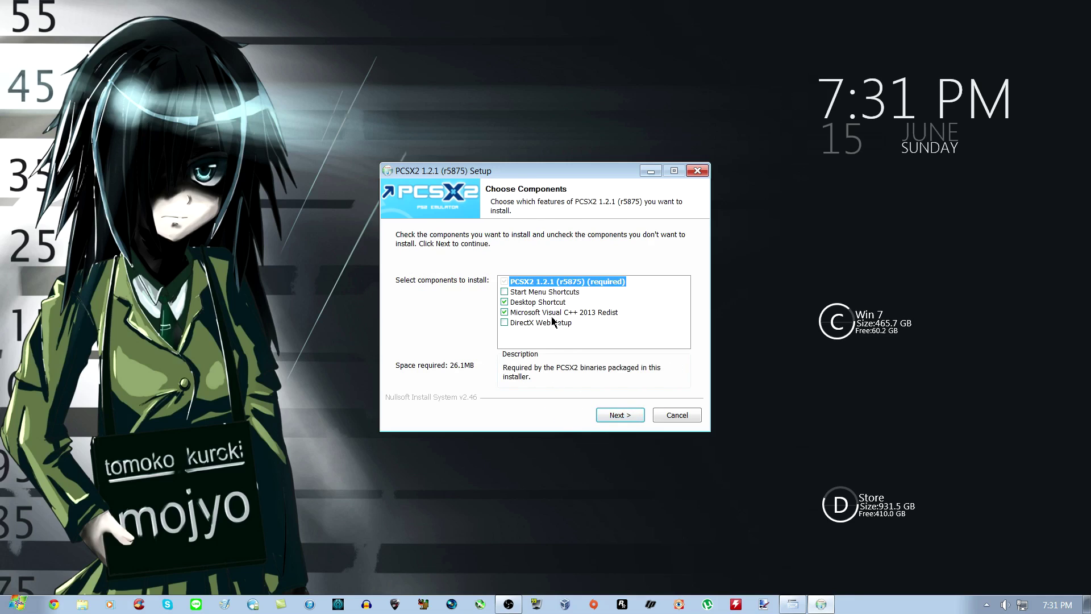
click(618, 419)
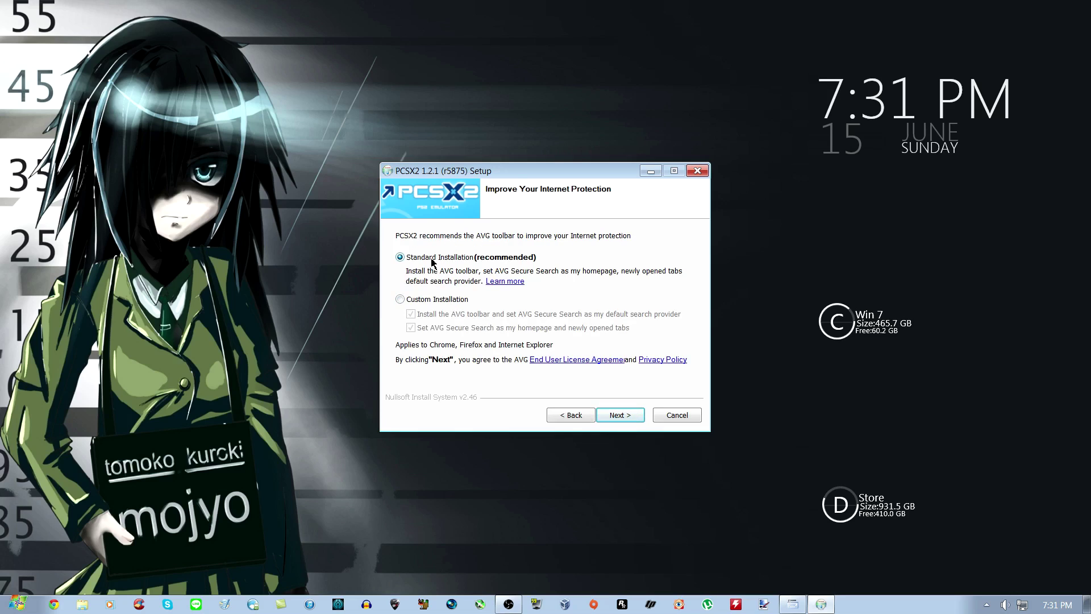
Step: Choose Custom Installation, decline both the AVG toolbar and the AVG Secure Search homepage, and continue to the install location
click(439, 302)
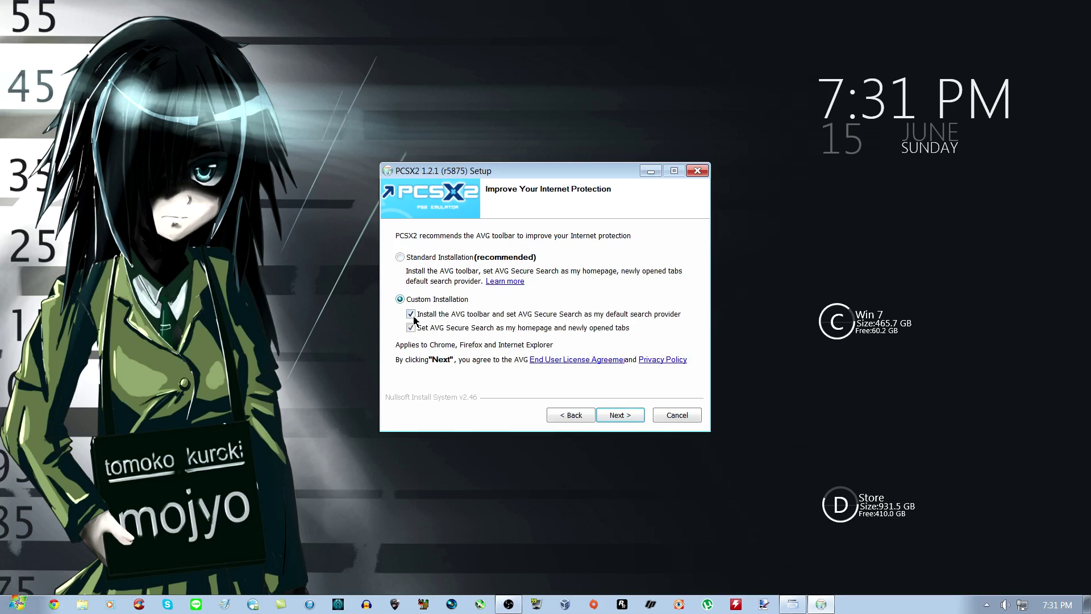
click(411, 313)
click(410, 327)
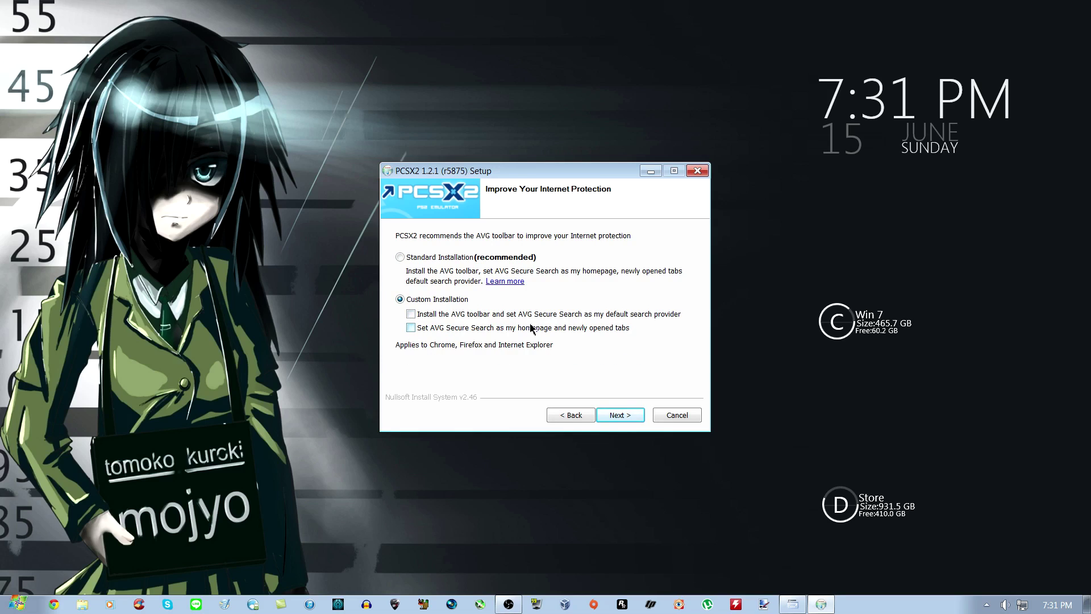
click(629, 415)
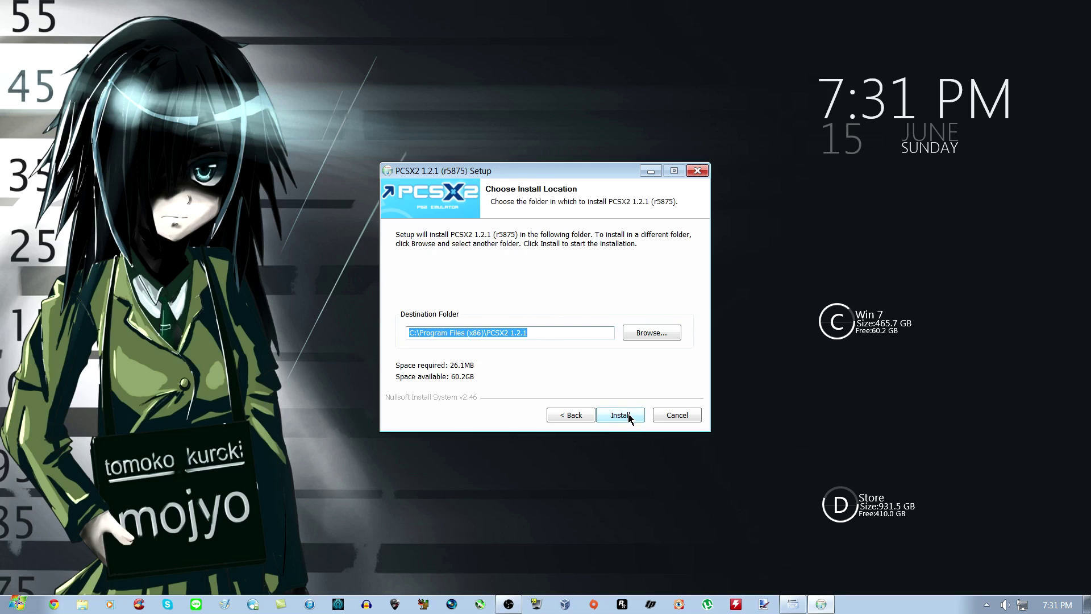
Step: Install PCSX2 in the default folder together with the Microsoft Visual C++ 2013 Redistributable, accepting its license terms, and close both installers
click(621, 416)
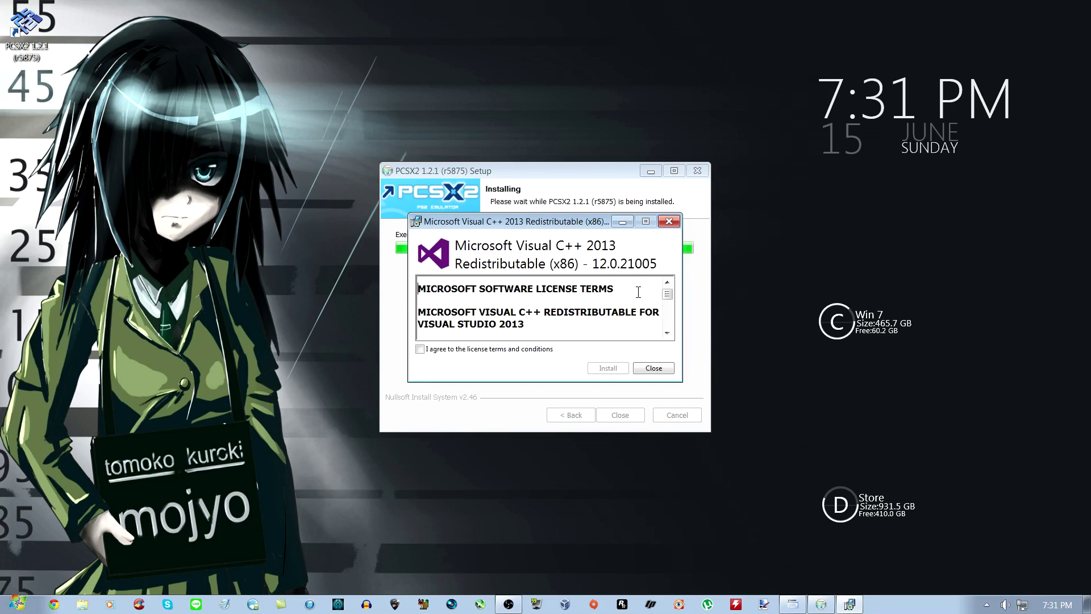
click(420, 349)
click(607, 371)
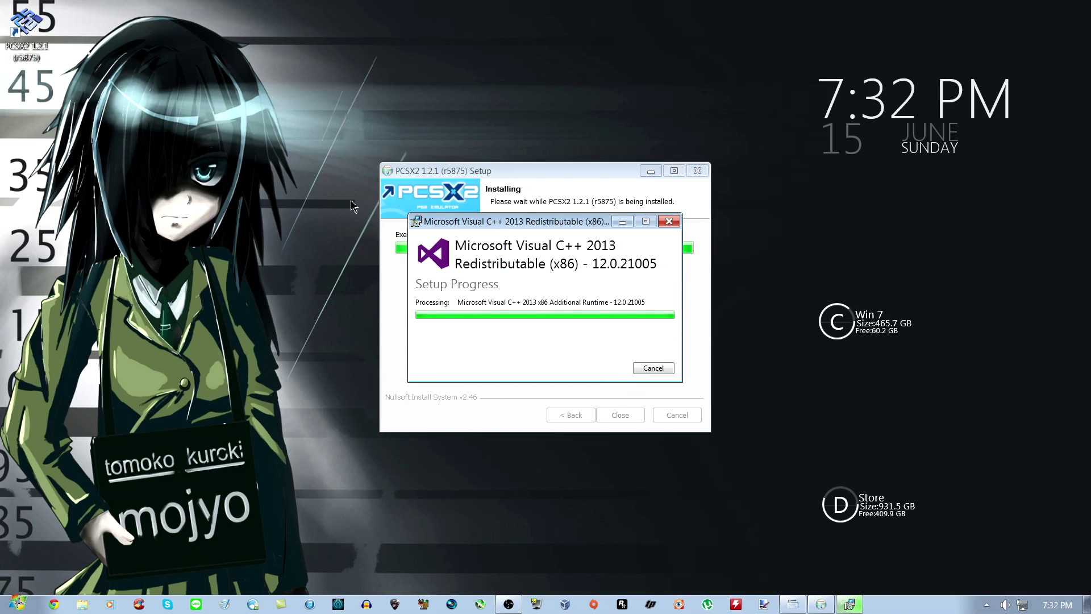
click(648, 370)
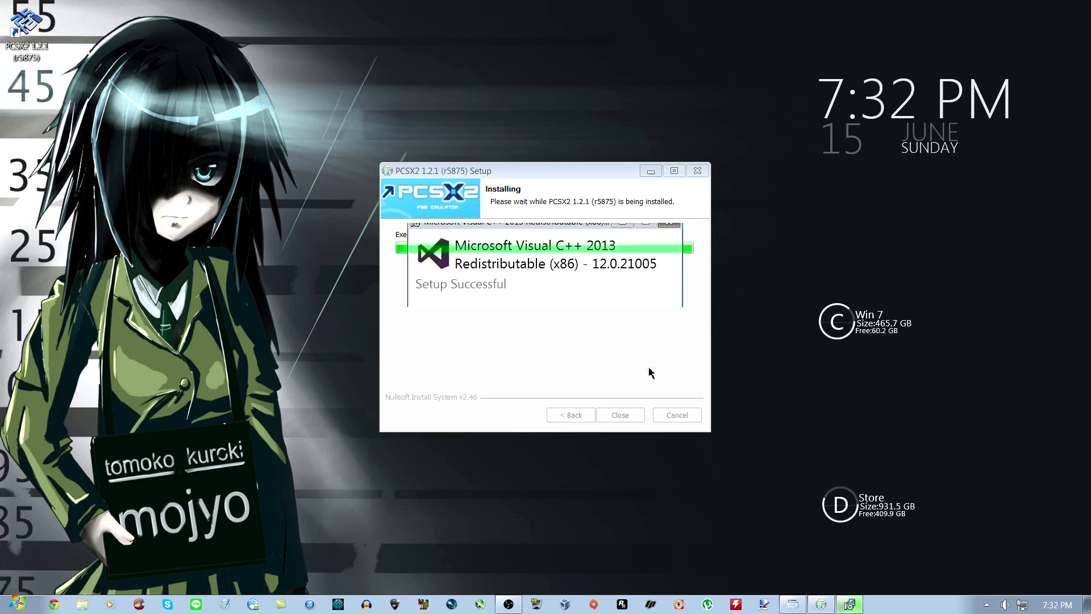
click(620, 415)
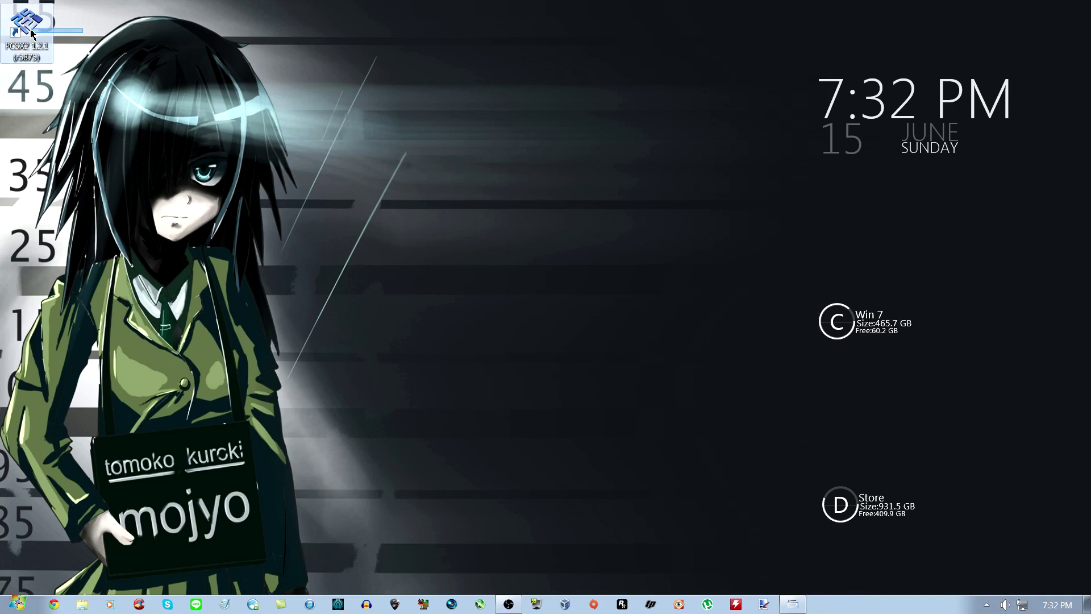
Step: Move the PCSX2 1.2.1 shortcut to the middle of the desktop and launch the emulator from it
drag(27, 25, 568, 313)
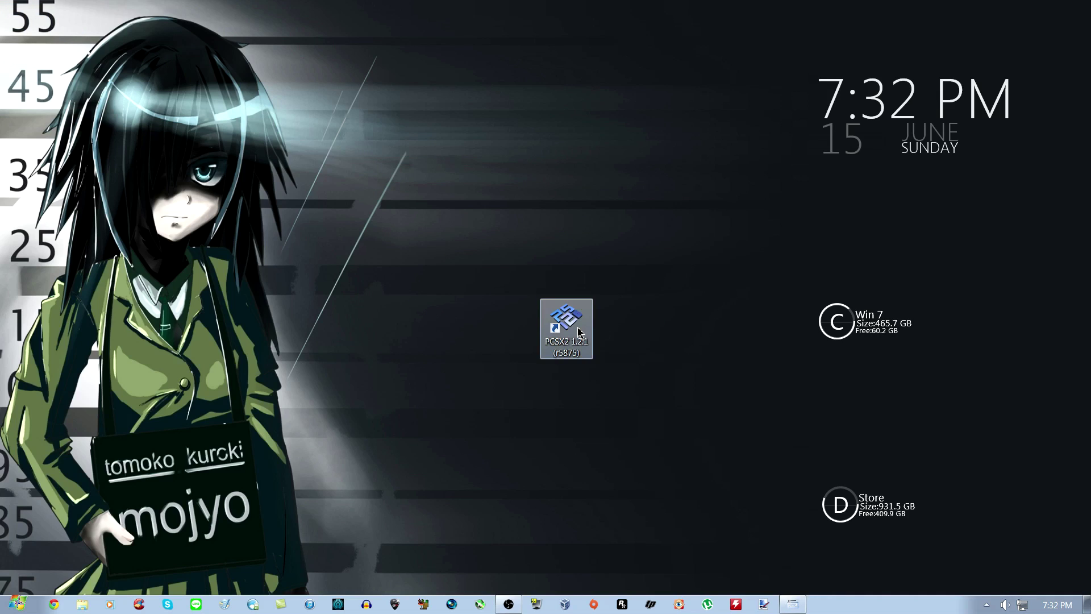
mouse_move(883, 9)
double_click(576, 324)
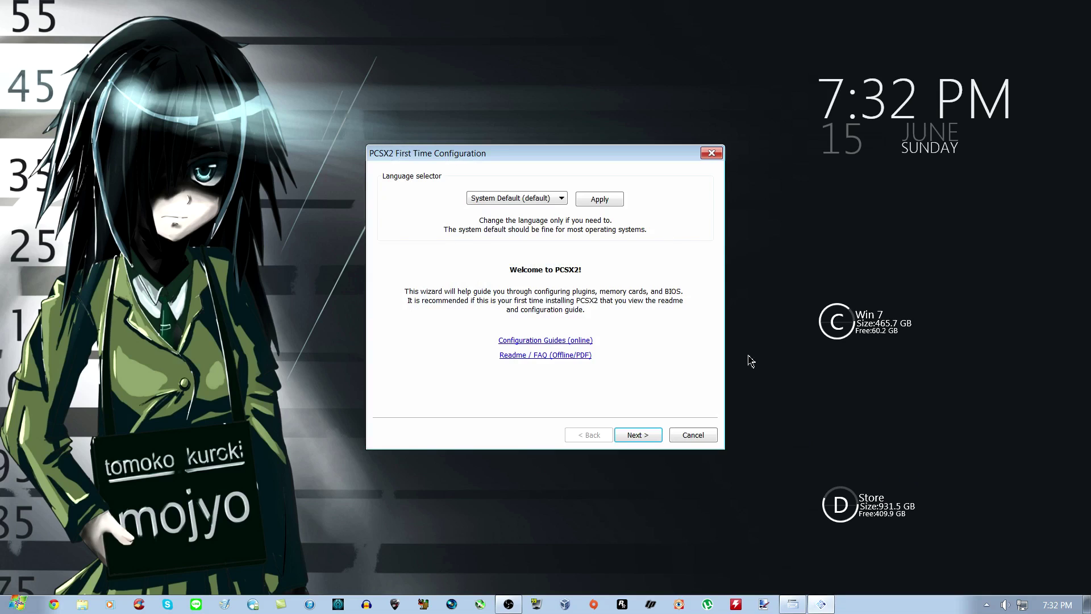
Step: Apply English (U.S.) as the language in the First Time Configuration and continue to the plugin selection
click(519, 200)
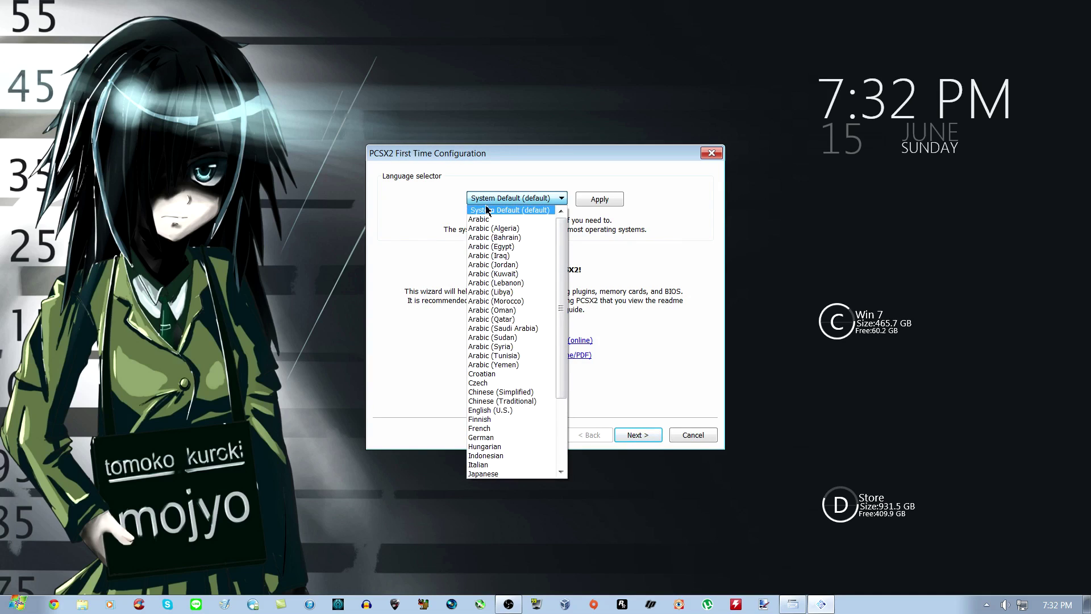
click(500, 412)
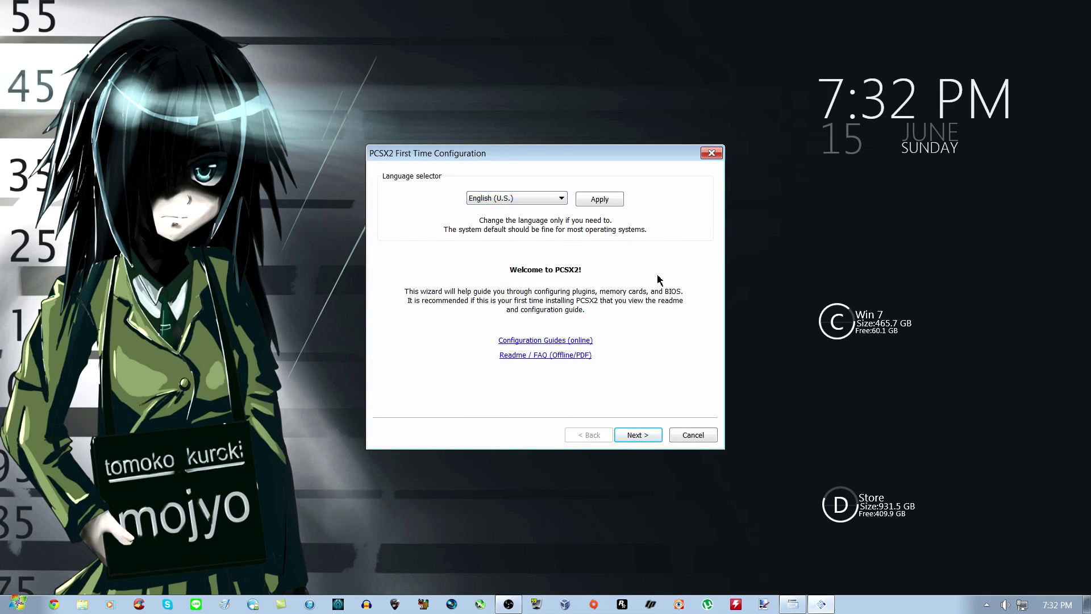
click(601, 198)
click(649, 439)
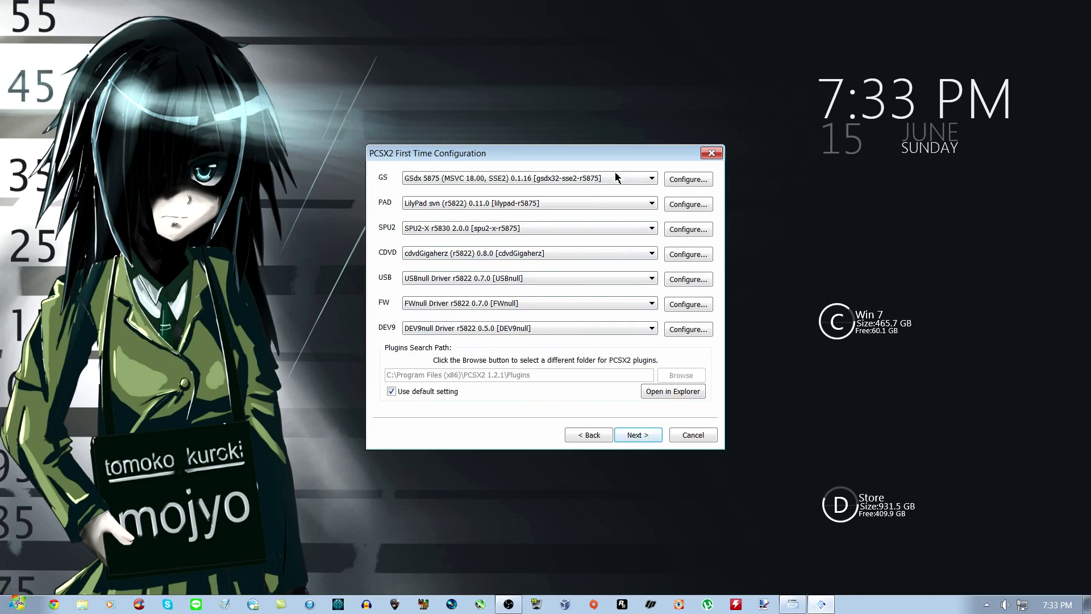
Step: Open the LilyPad plugin's settings, select DX MotioninJoy Virtual Game Controller under Device Diagnostics, and show the Pad 1 bindings
click(679, 206)
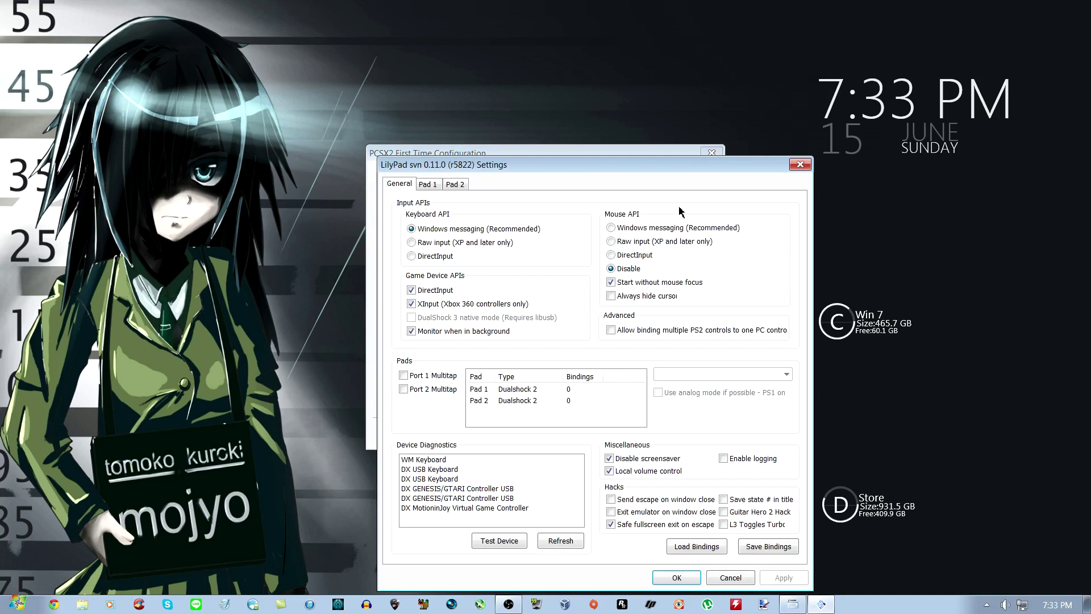
drag(654, 173, 593, 80)
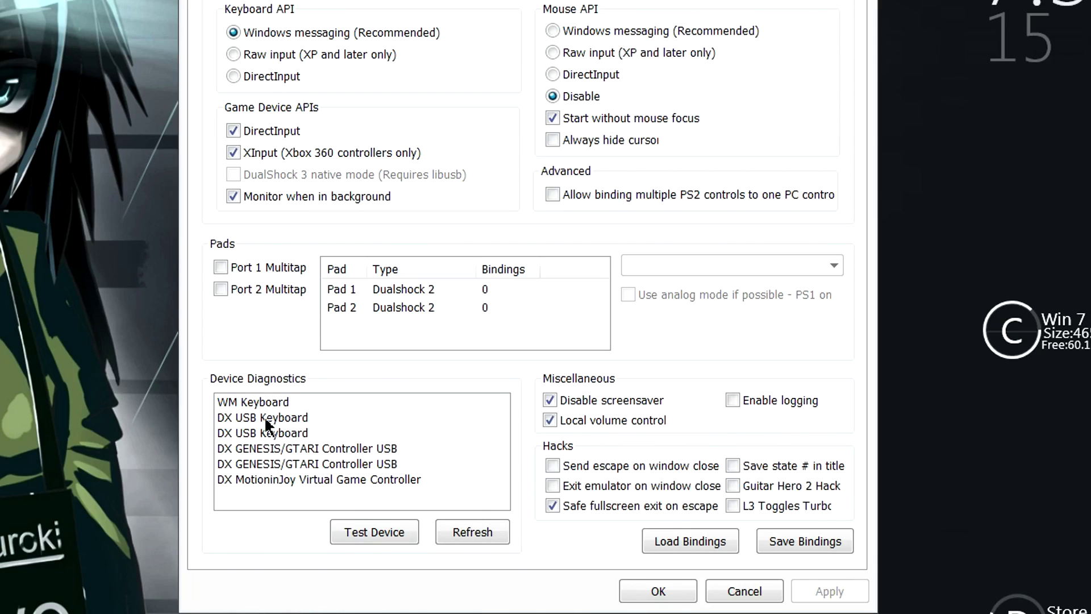
click(320, 481)
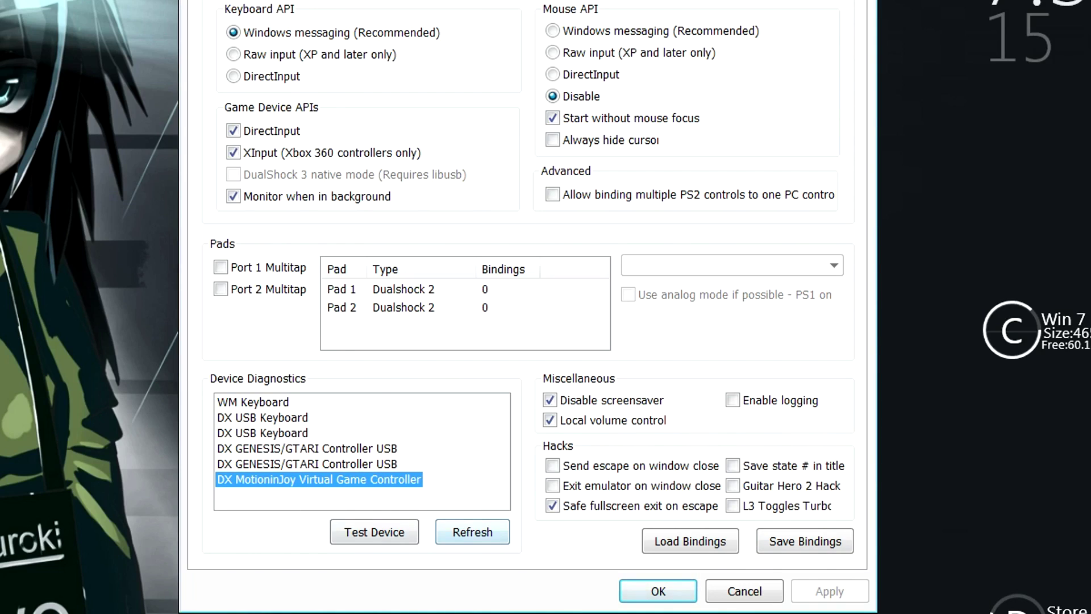
click(264, 0)
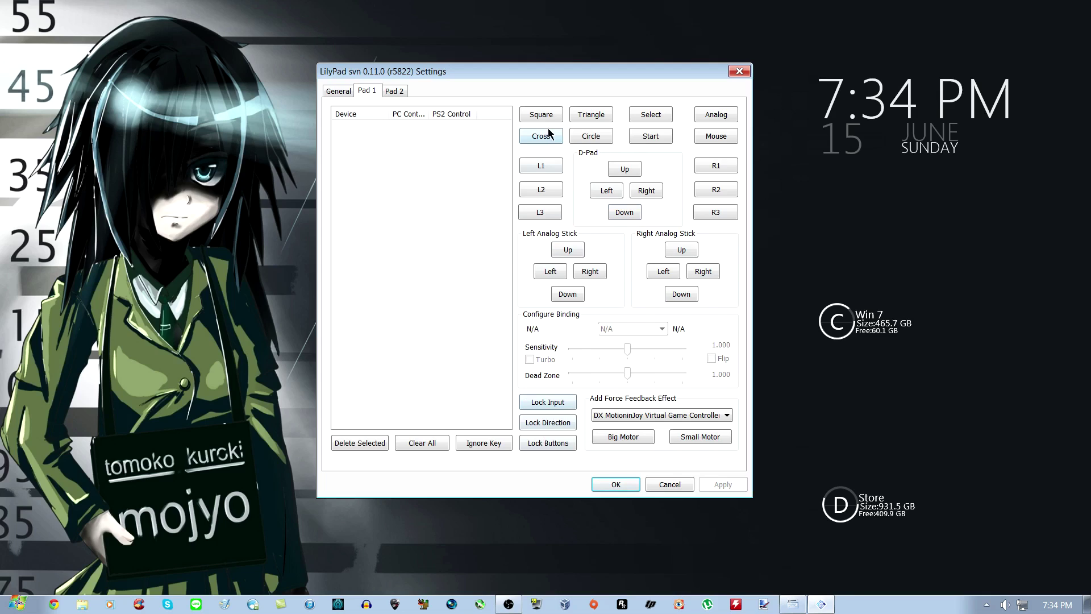
Step: Bind Pad 1's left analog stick to Button 14 for up, Button 15 for down and the X axis for left and right, and leave the LilyPad settings
click(568, 252)
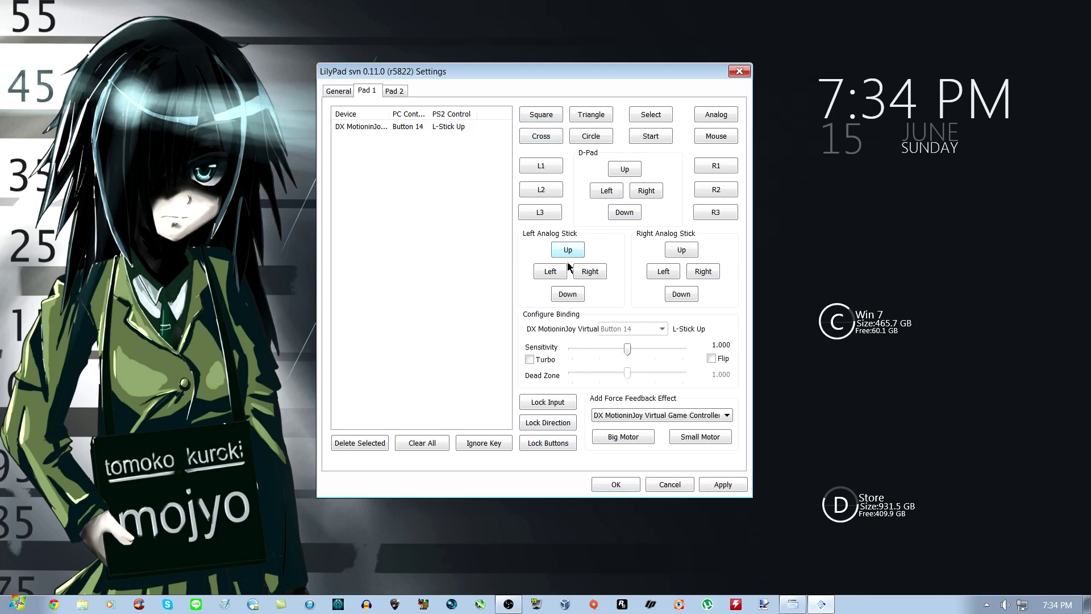
click(568, 295)
click(551, 277)
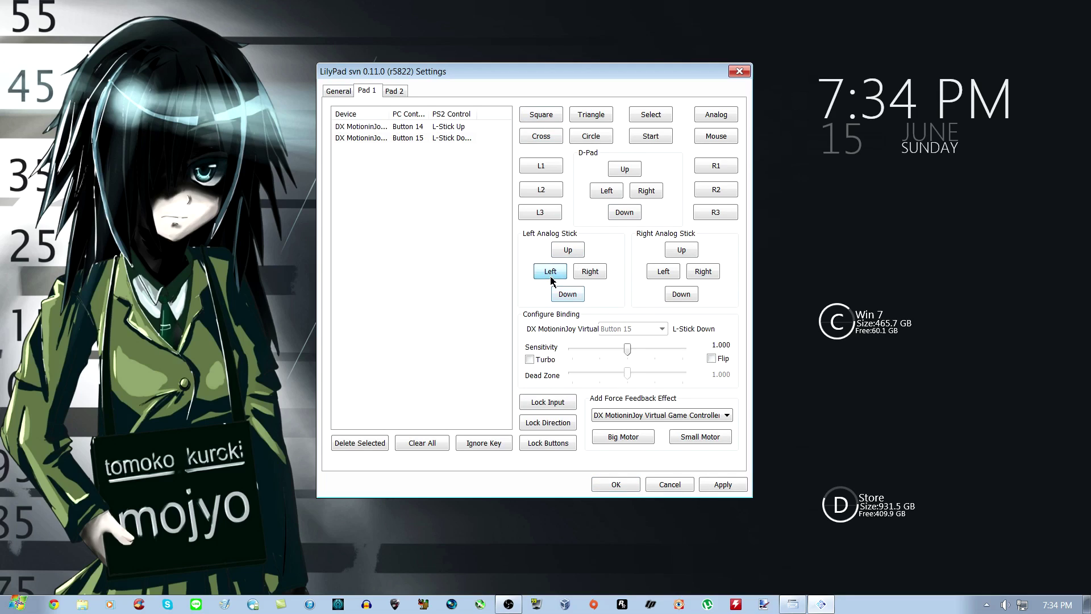
click(598, 274)
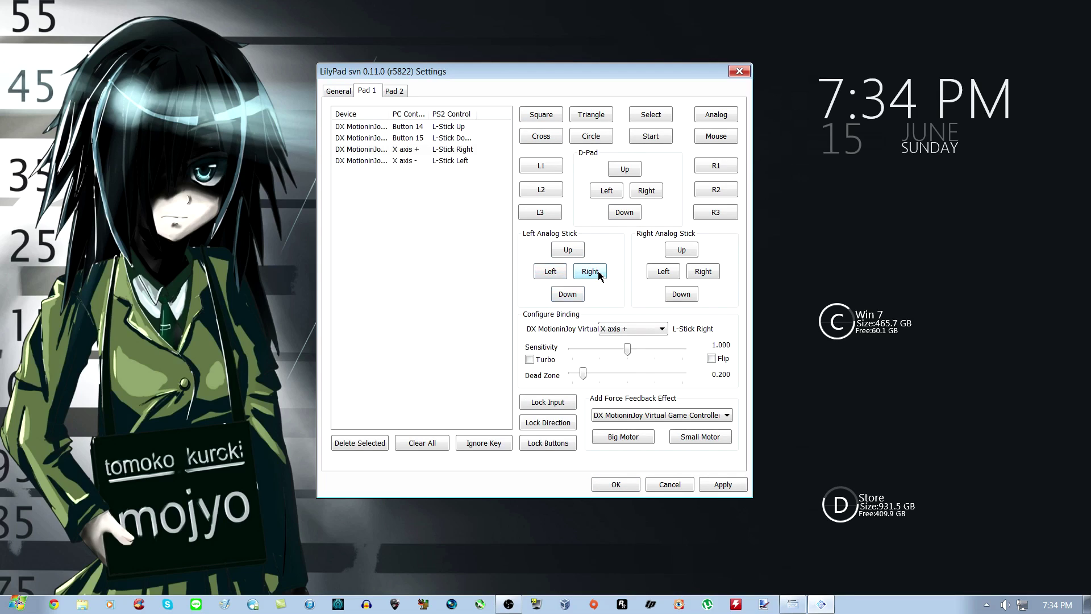
click(675, 255)
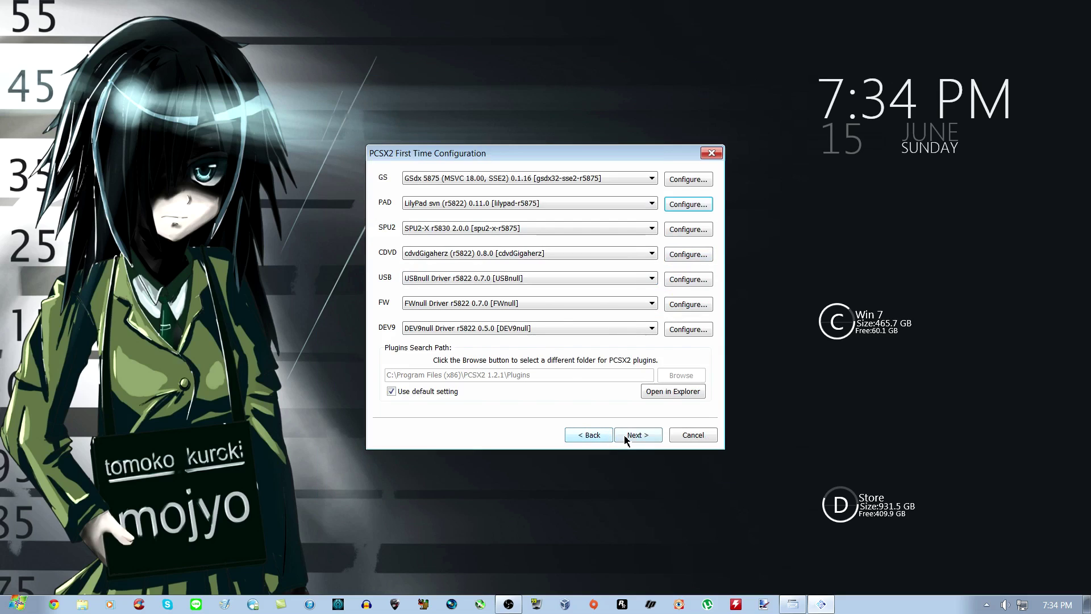
Step: Continue to the BIOS selection, refresh the ROM list and leave the BIOS search path on its default setting
click(631, 436)
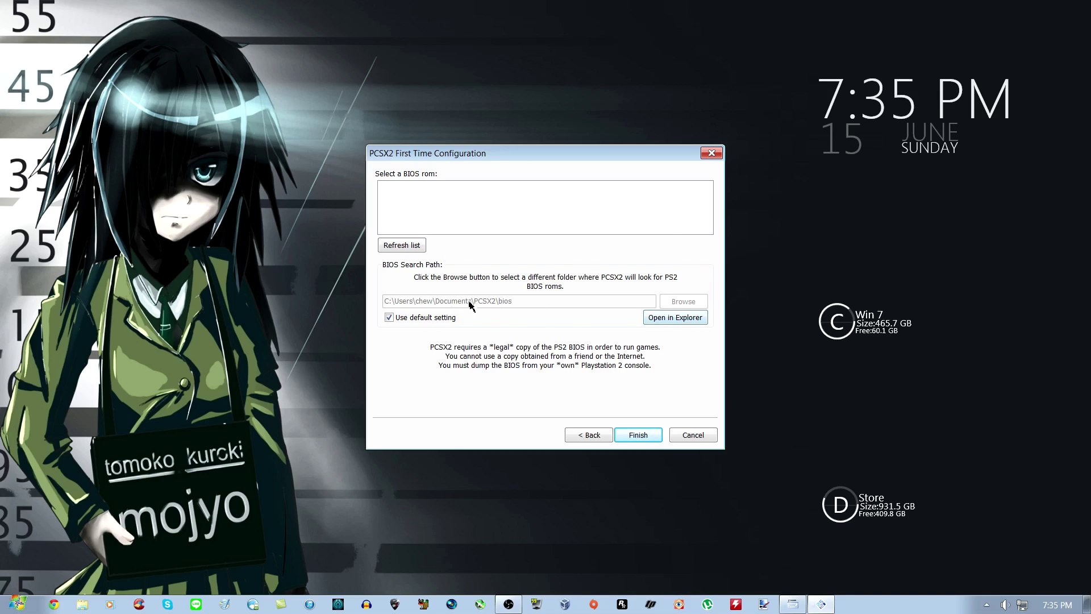
click(417, 244)
click(389, 317)
click(390, 317)
click(390, 317)
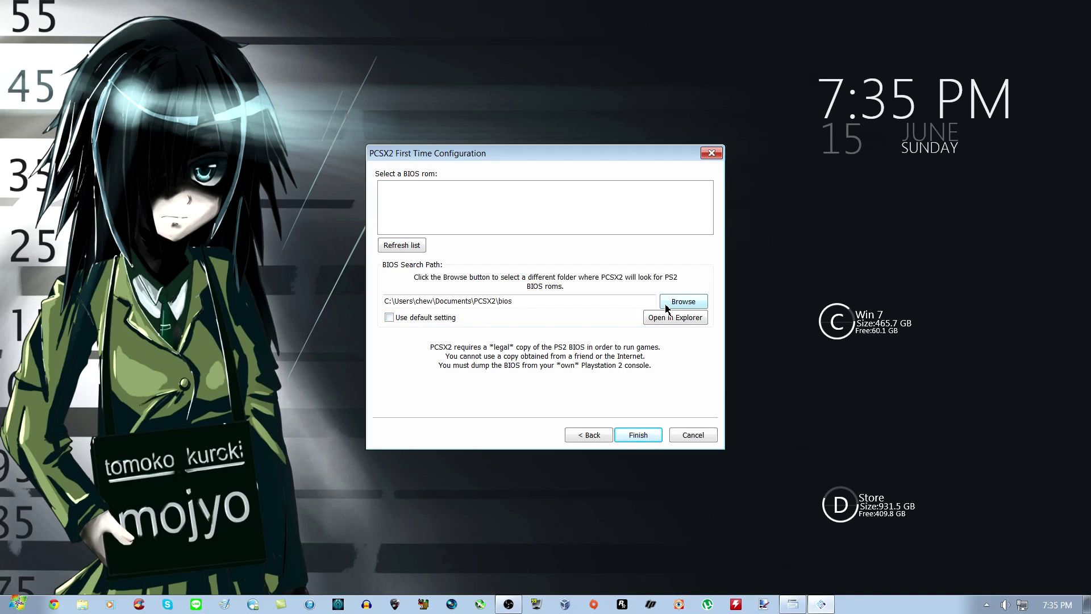
click(390, 318)
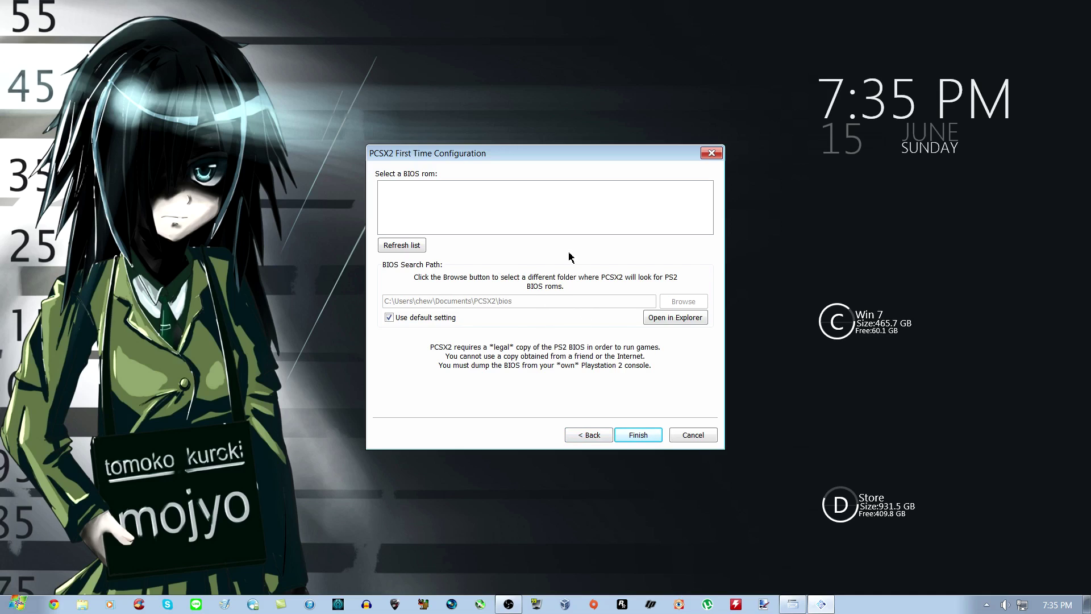
Step: Open the Ps2 bios ZIP archive in the dls folder on drive D, examine its BIOS files and close it
click(83, 605)
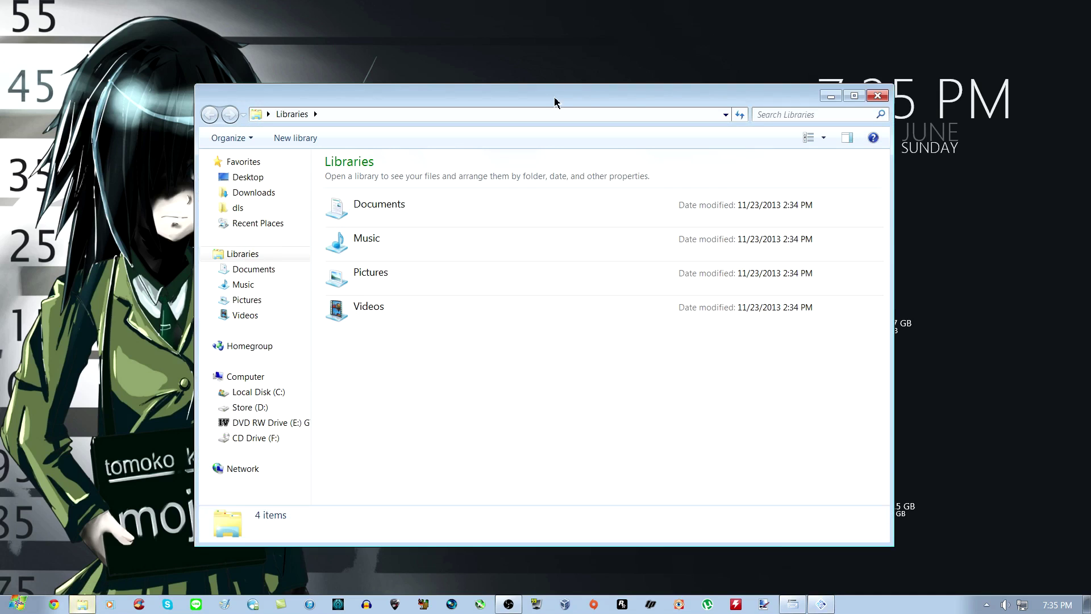
click(239, 210)
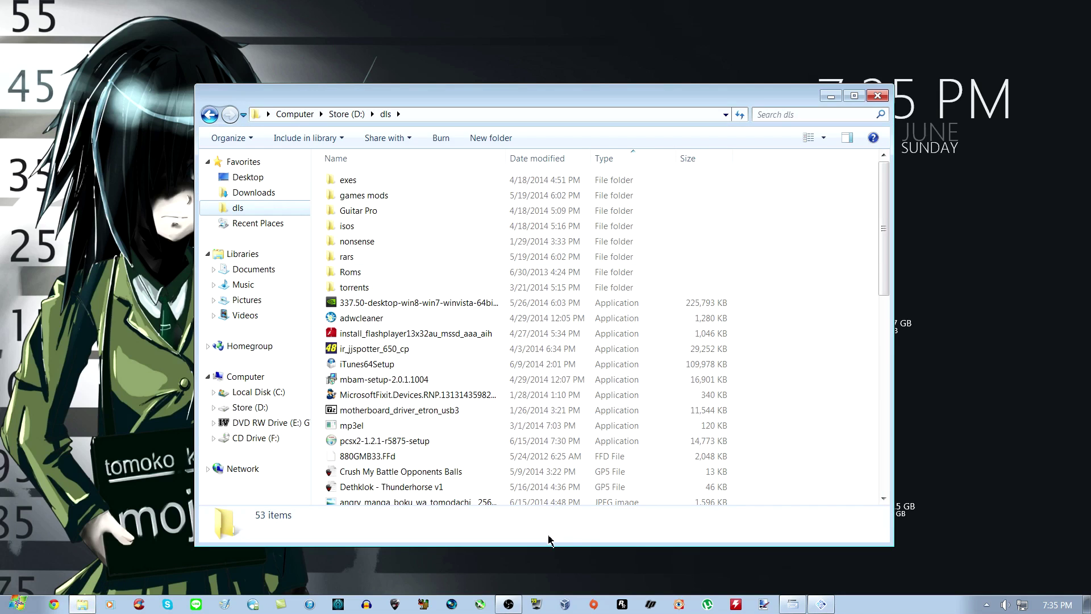
click(383, 372)
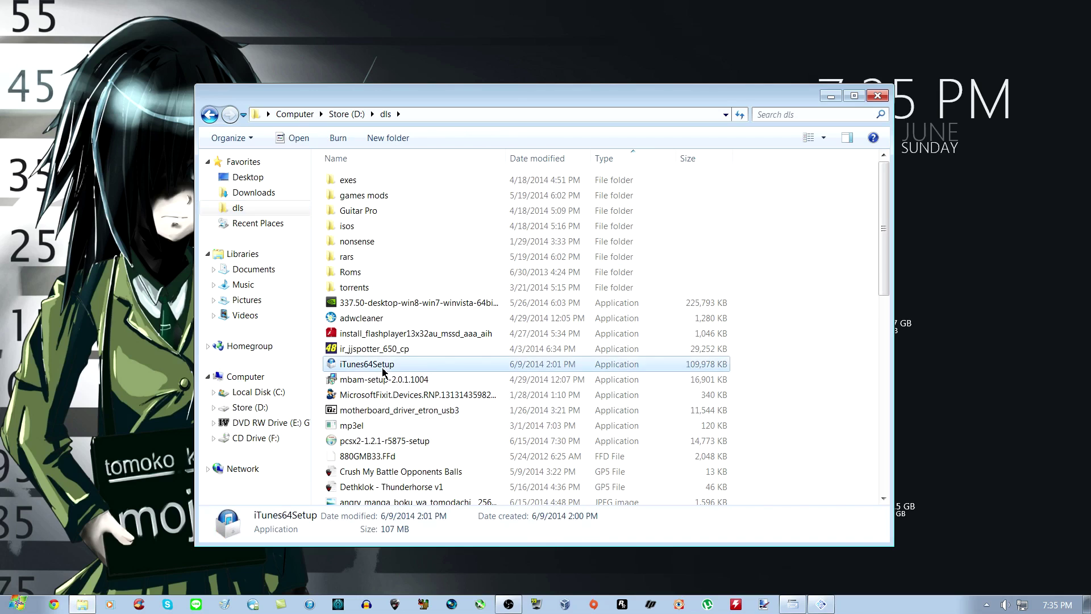
scroll(369, 398, down, 10)
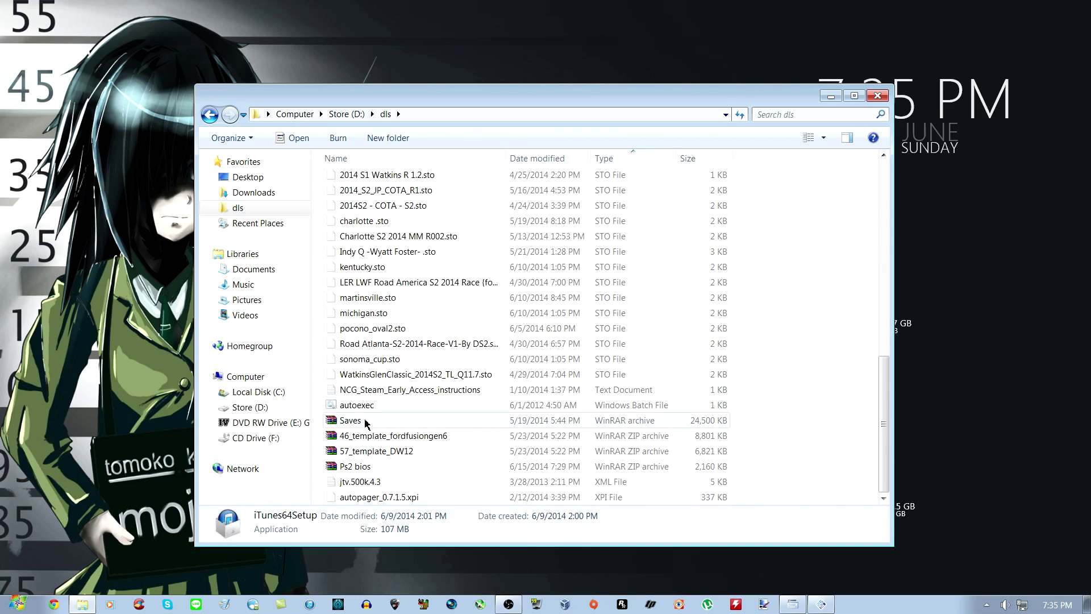
click(373, 469)
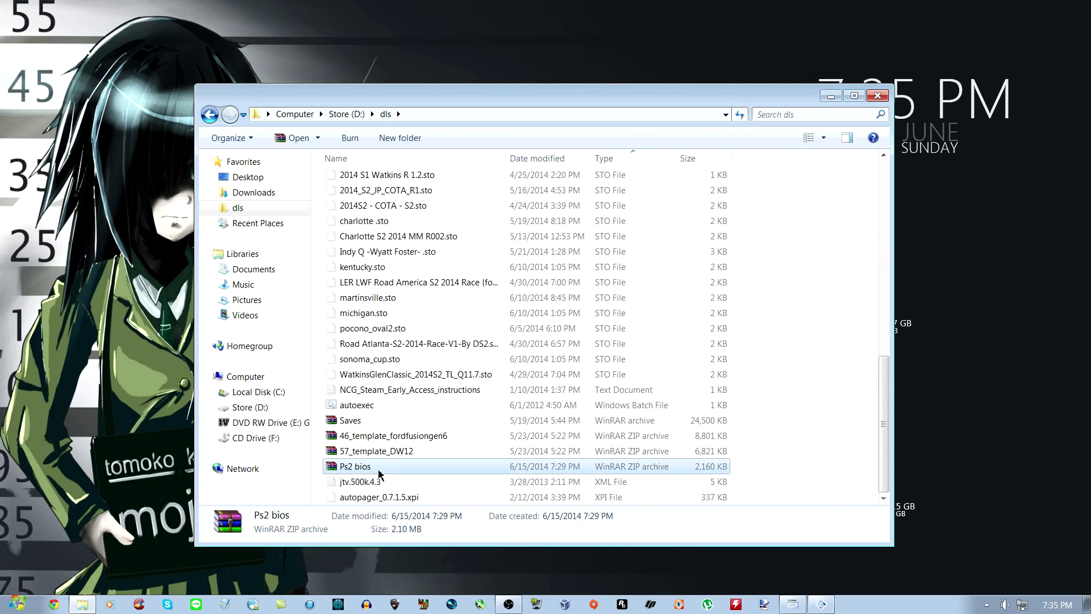
double_click(376, 468)
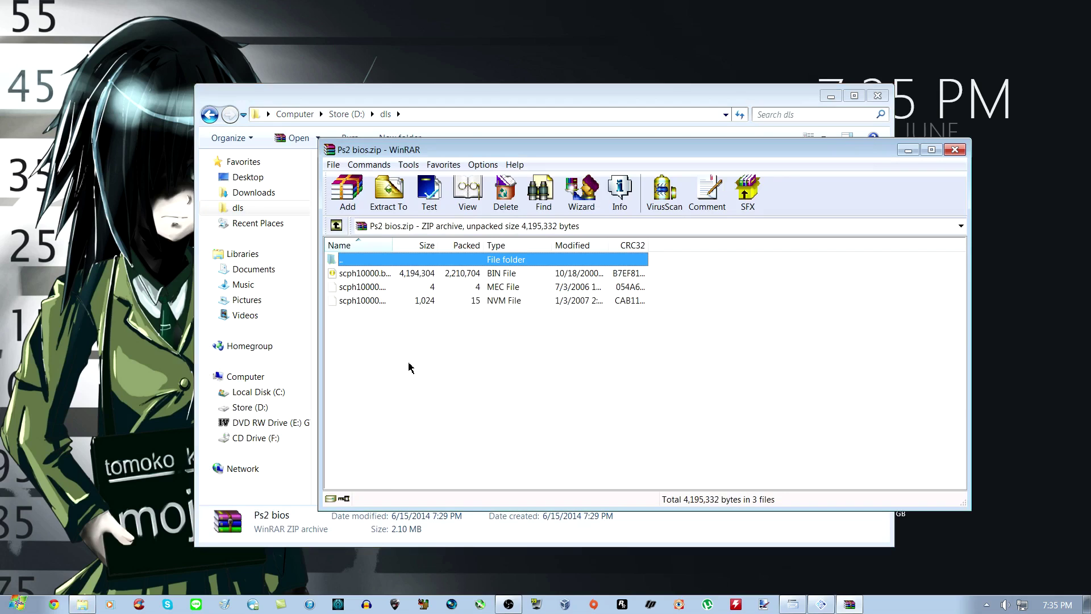
drag(362, 323, 364, 278)
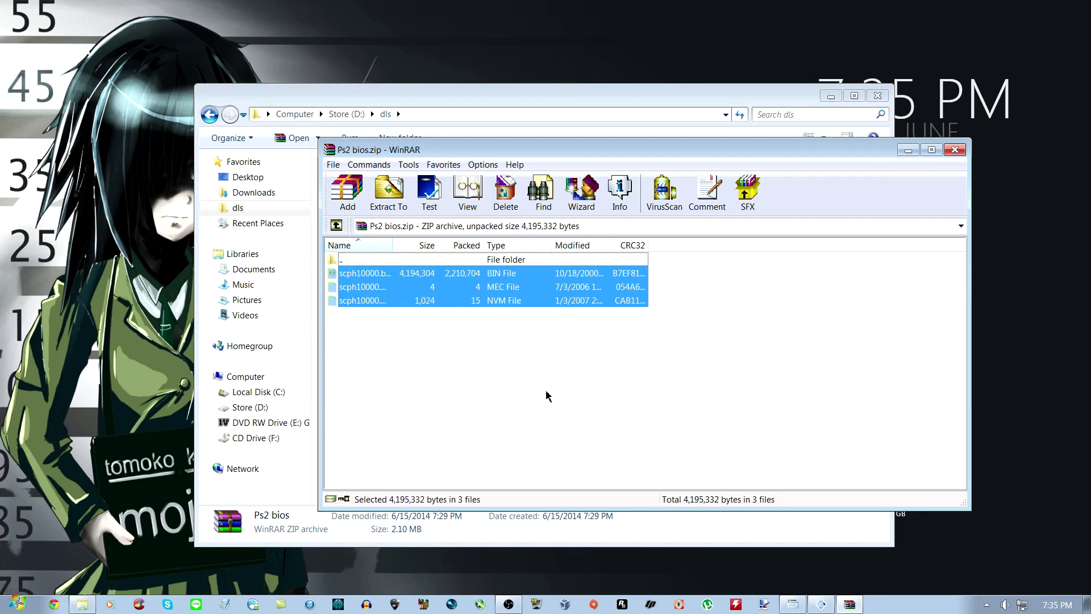
click(745, 374)
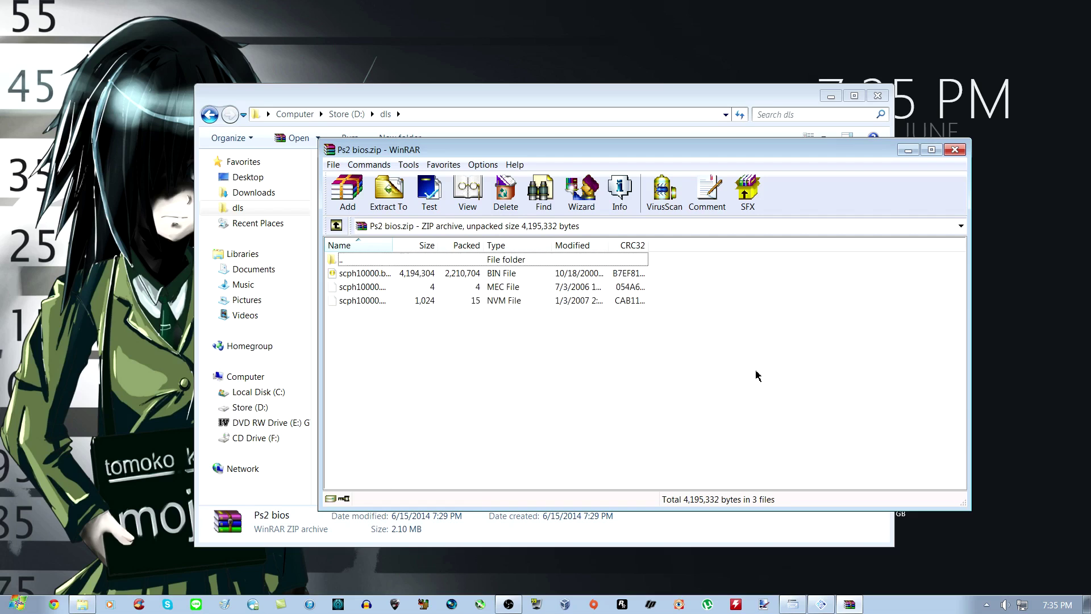
click(955, 150)
Step: Open the bios RAR archive in the Documents\PCSX2 folder and go into the bios folder inside it
scroll(398, 307, up, 10)
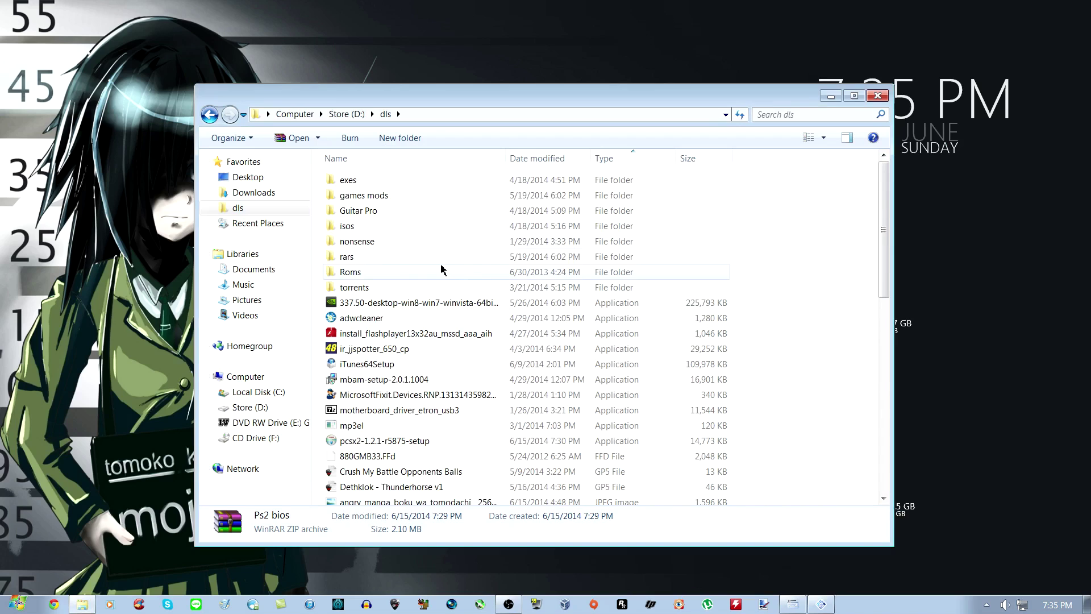
click(250, 269)
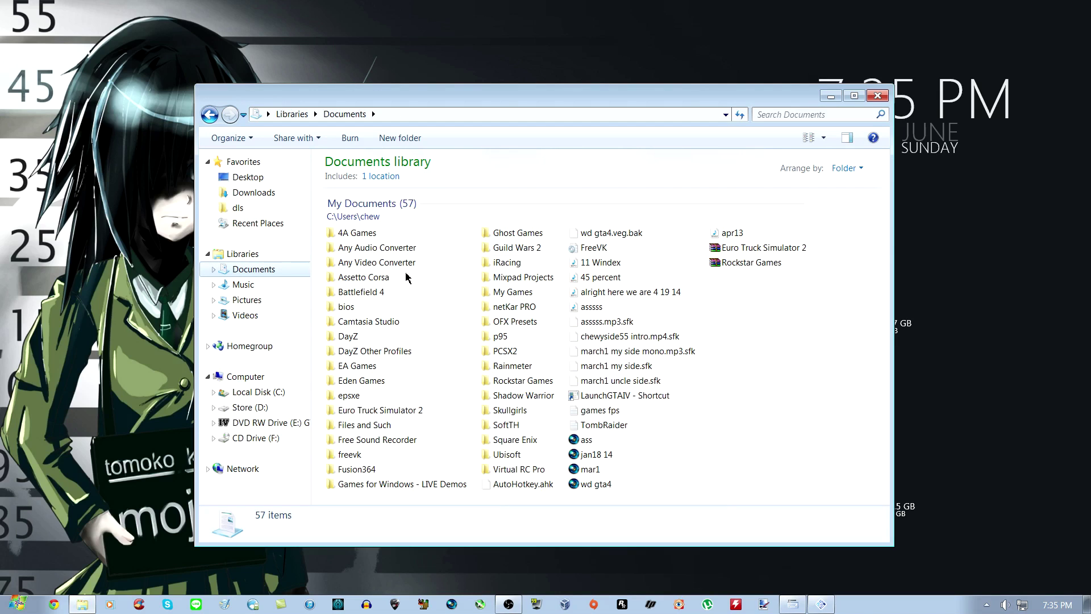
double_click(509, 352)
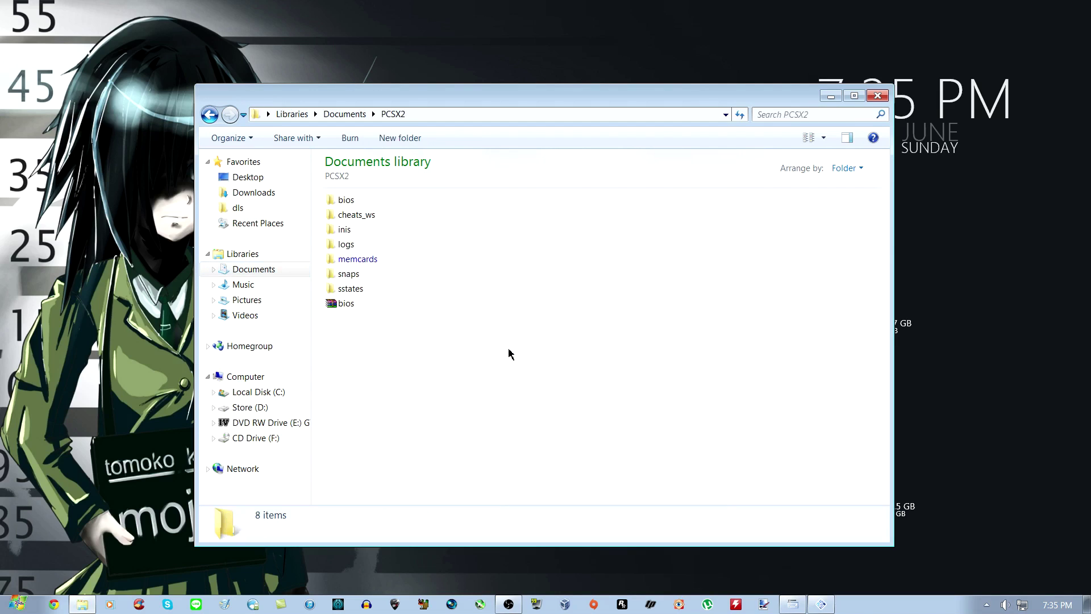
click(347, 305)
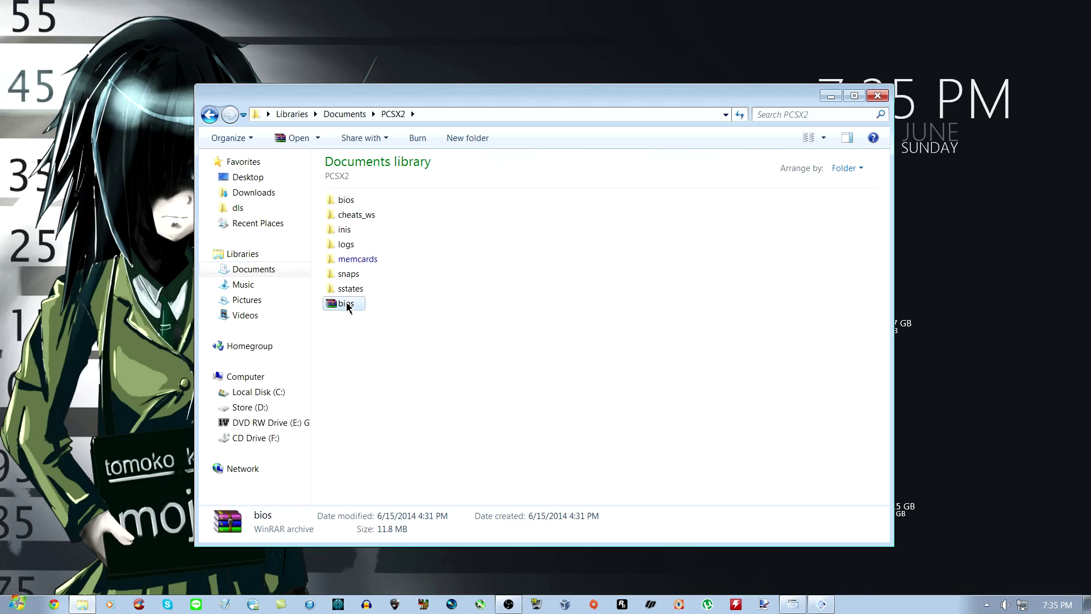
double_click(347, 304)
double_click(348, 273)
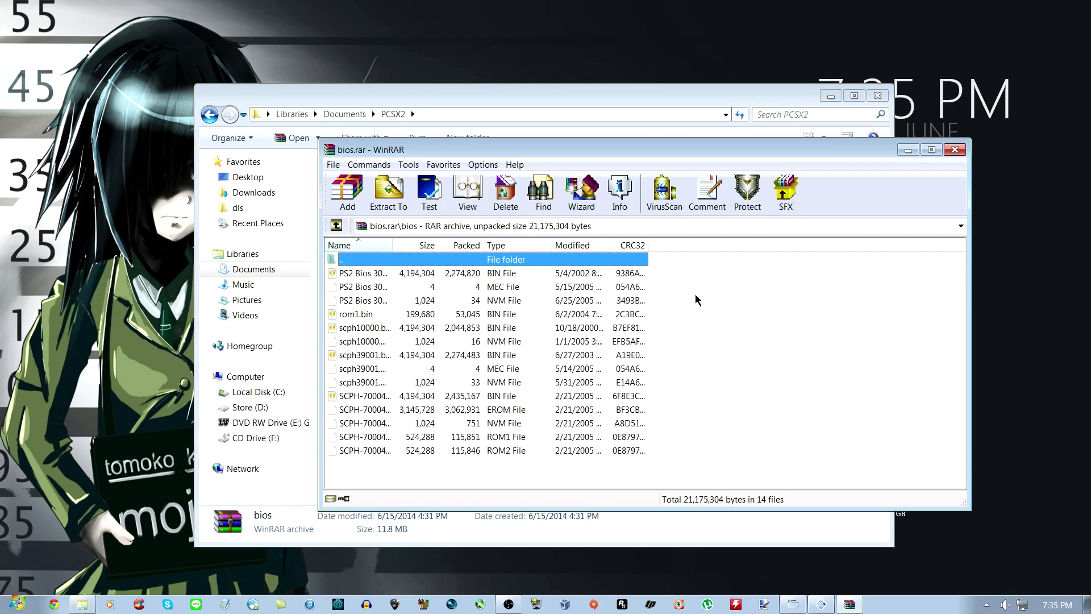
Step: Extract all the BIOS files from bios.rar into the Documents\PCSX2\bios folder, and close the archive and the folder window
drag(659, 278, 566, 463)
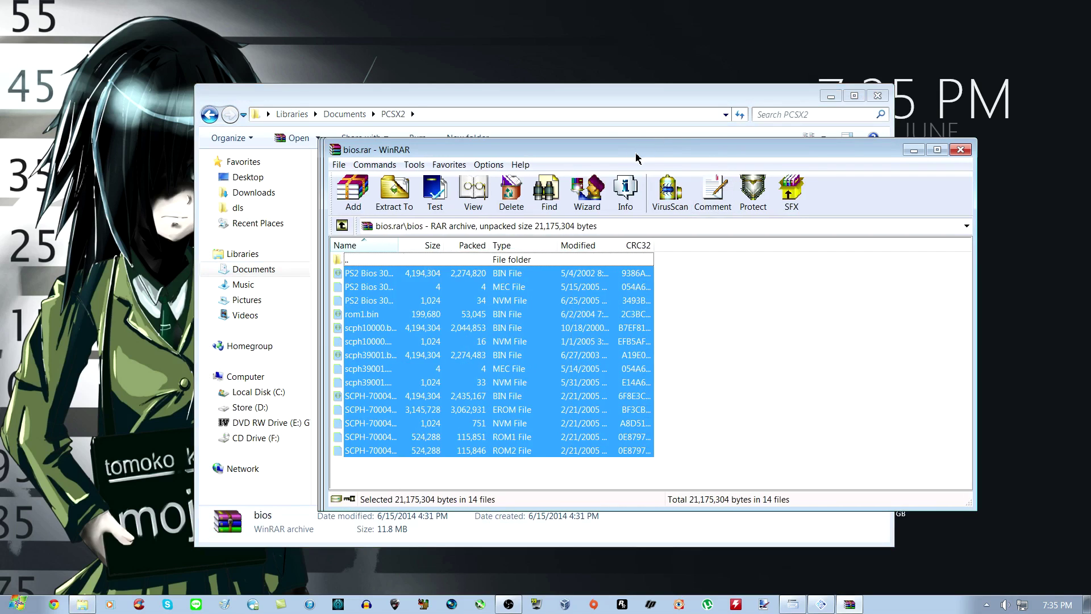
drag(637, 150, 817, 116)
double_click(345, 201)
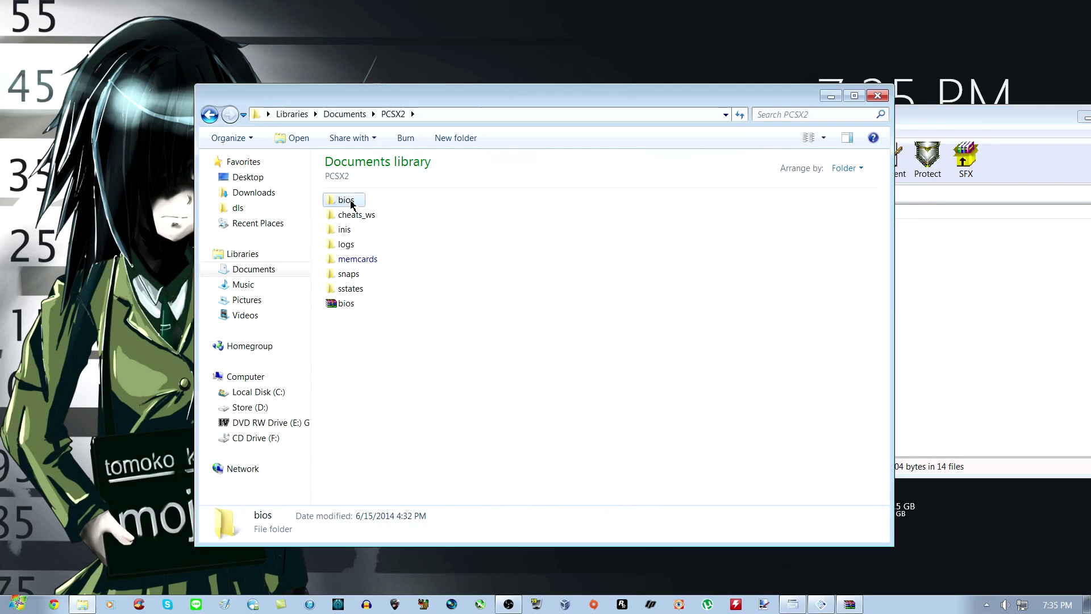
click(979, 266)
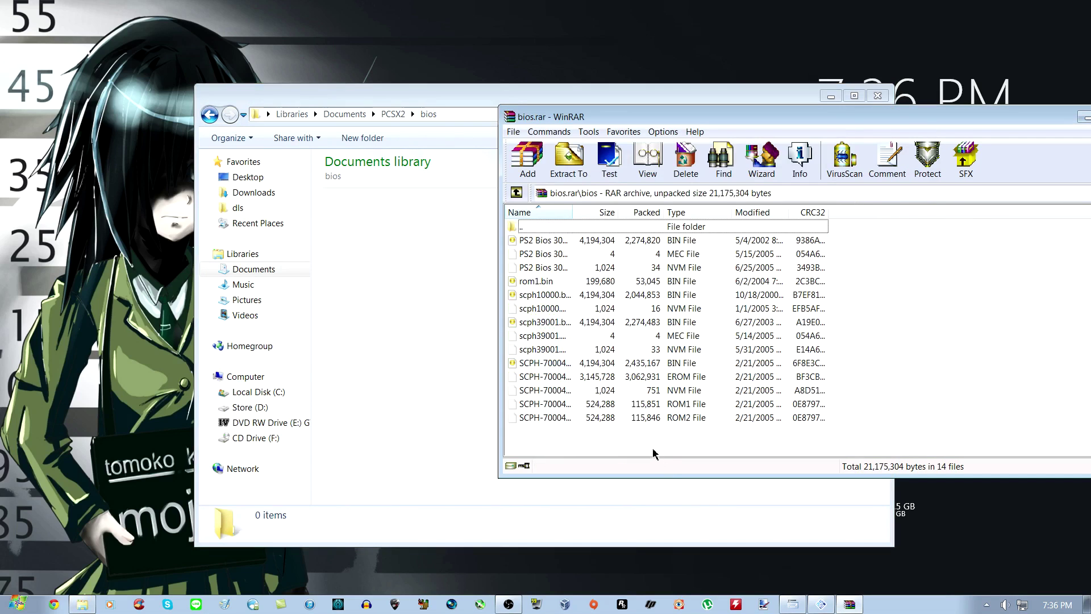
drag(653, 450, 443, 328)
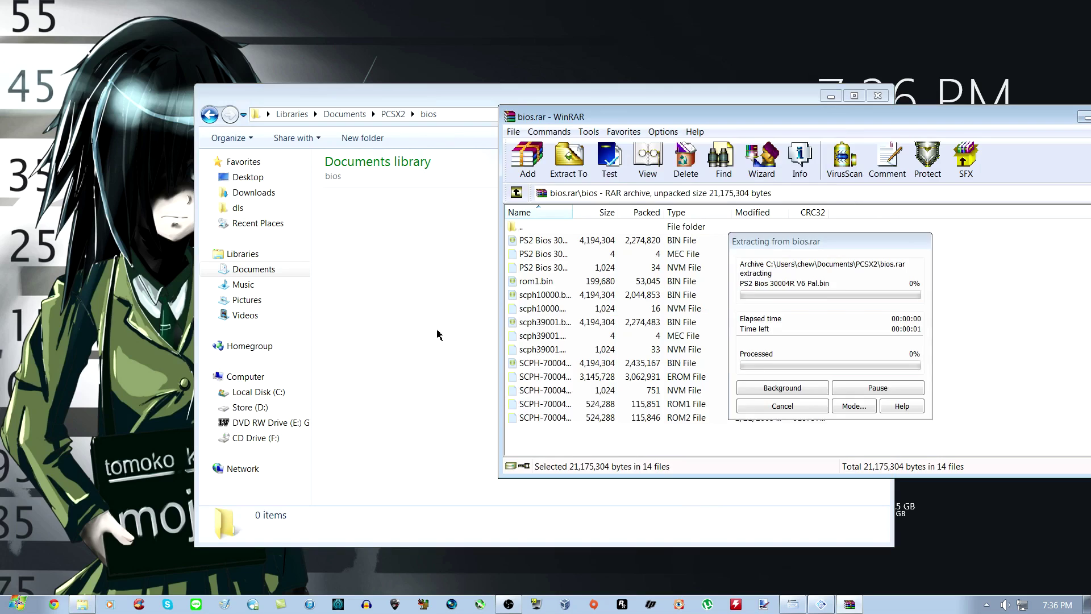
click(959, 333)
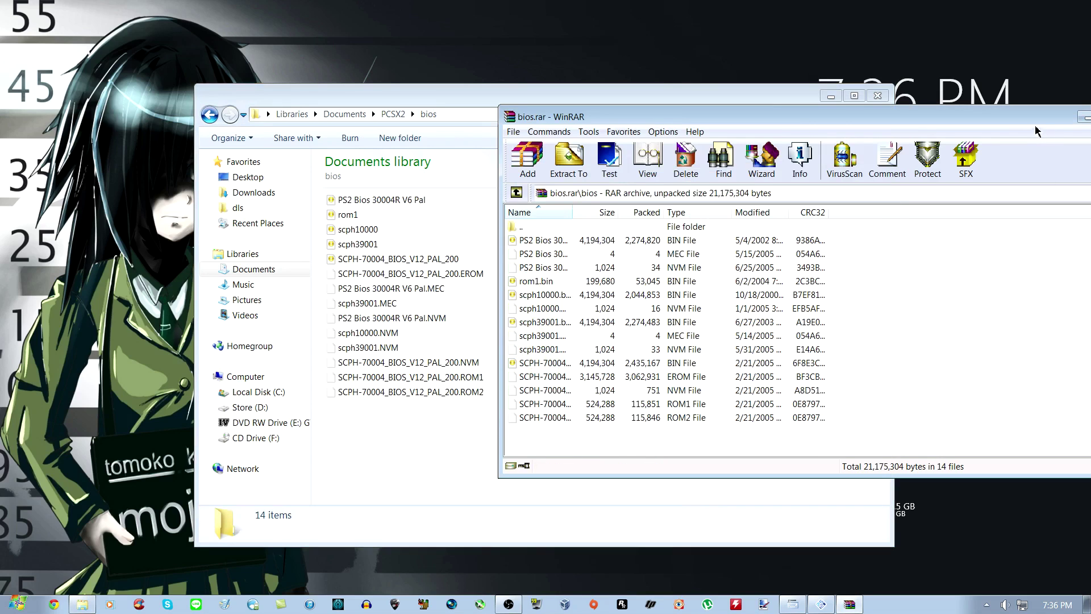
drag(1011, 117, 754, 162)
click(888, 162)
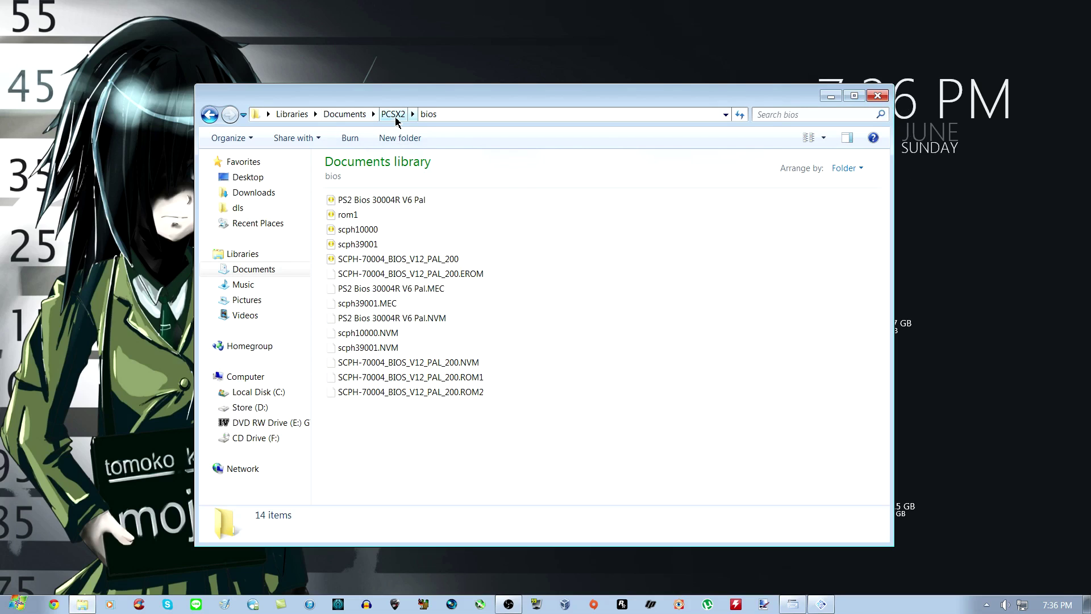
click(877, 96)
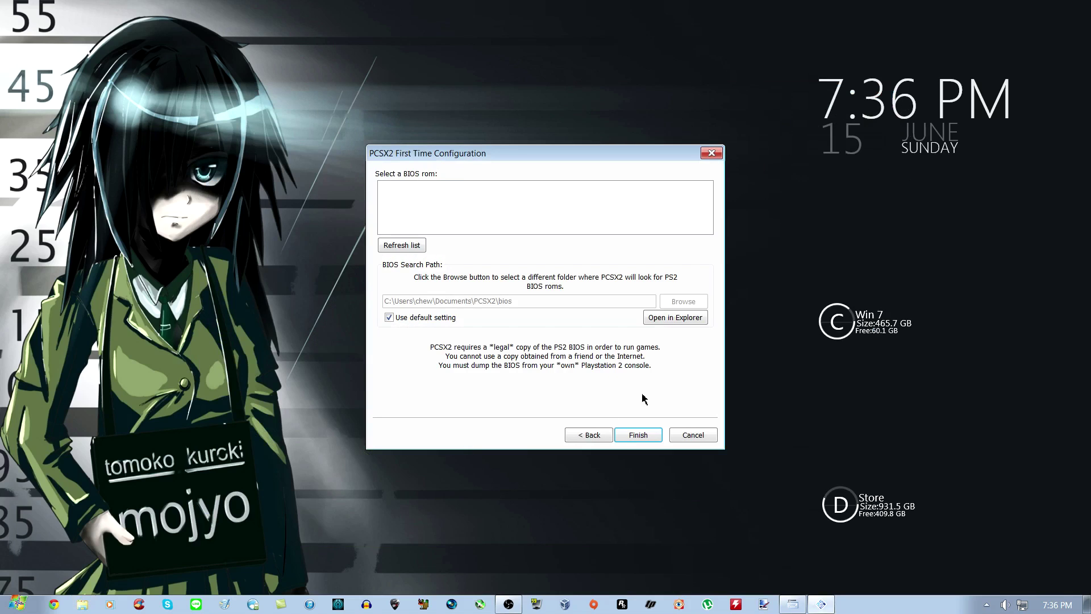
Step: Refresh the BIOS list, select the USA v01.60(07/02/2002) Console rom and finish the first-time configuration
click(414, 244)
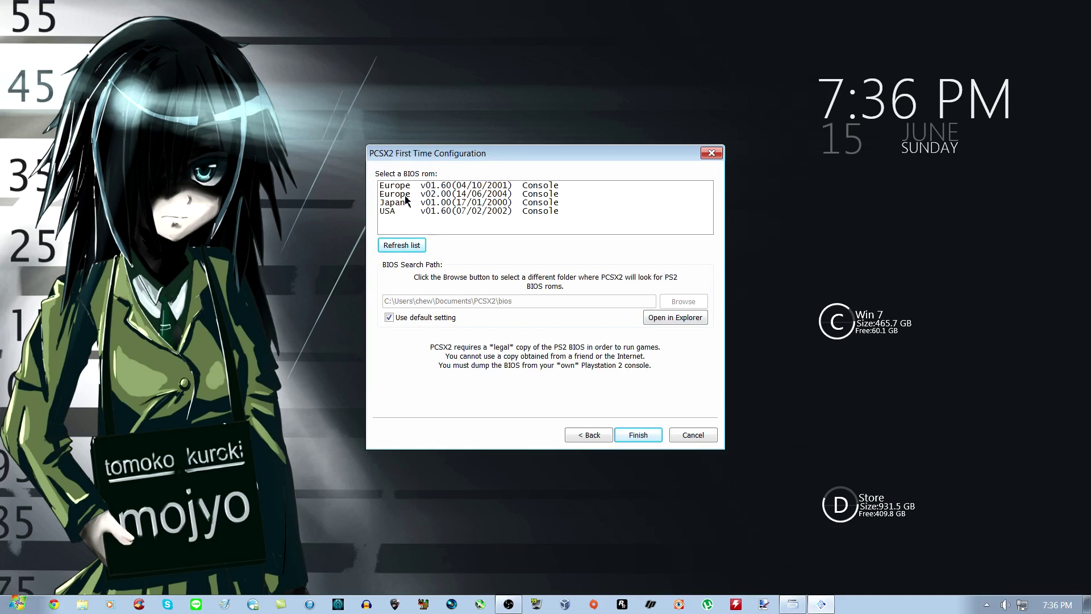
click(439, 212)
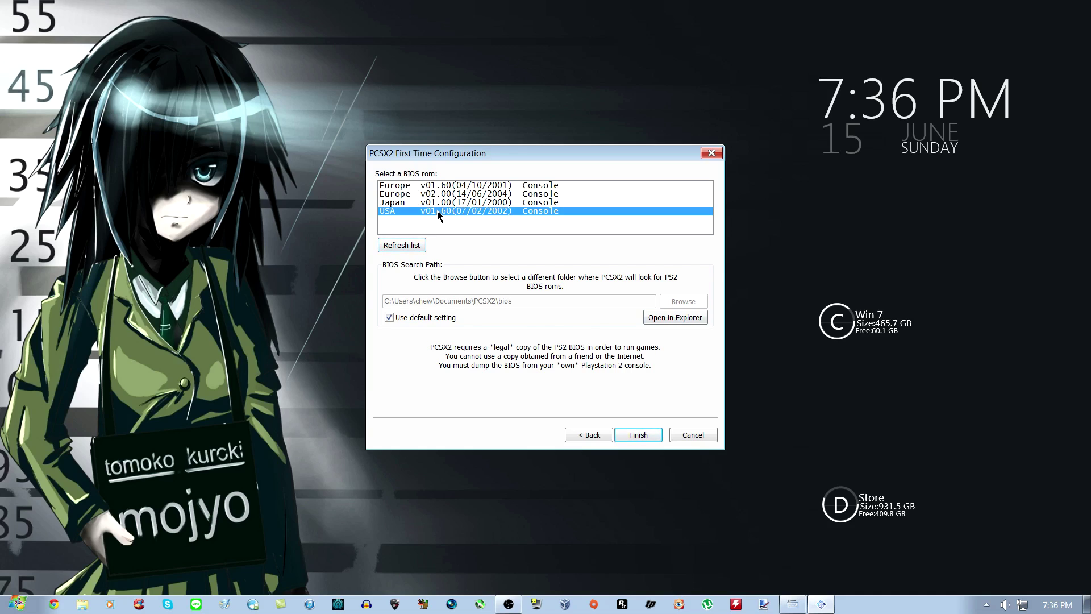
click(636, 441)
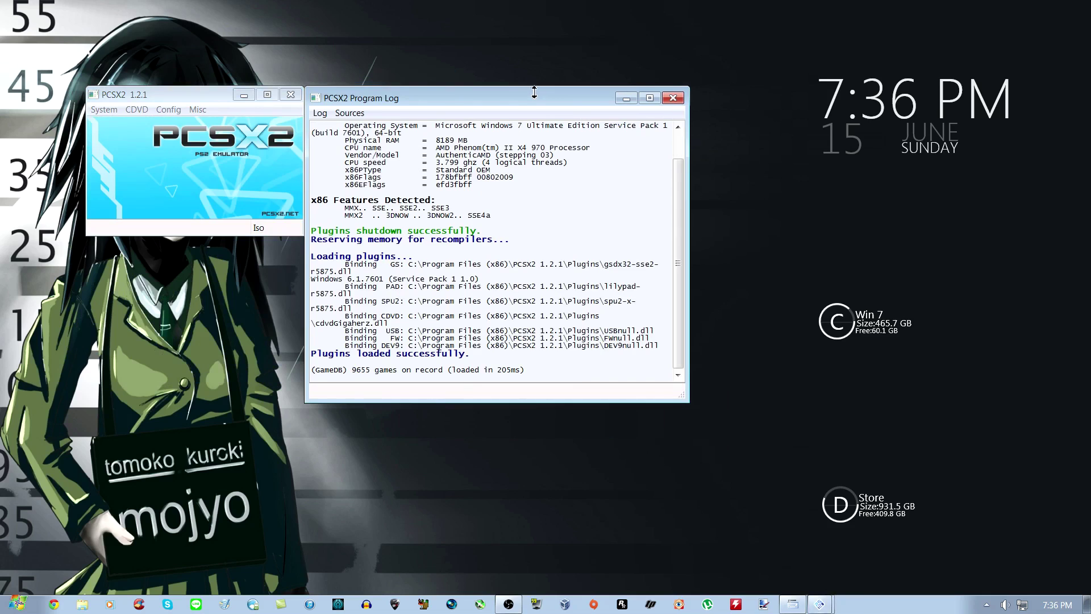
Step: Rearrange the emulator and log windows, and examine the aspect ratio options and custom window size in the video window settings
drag(534, 97, 704, 160)
drag(226, 99, 386, 167)
click(280, 185)
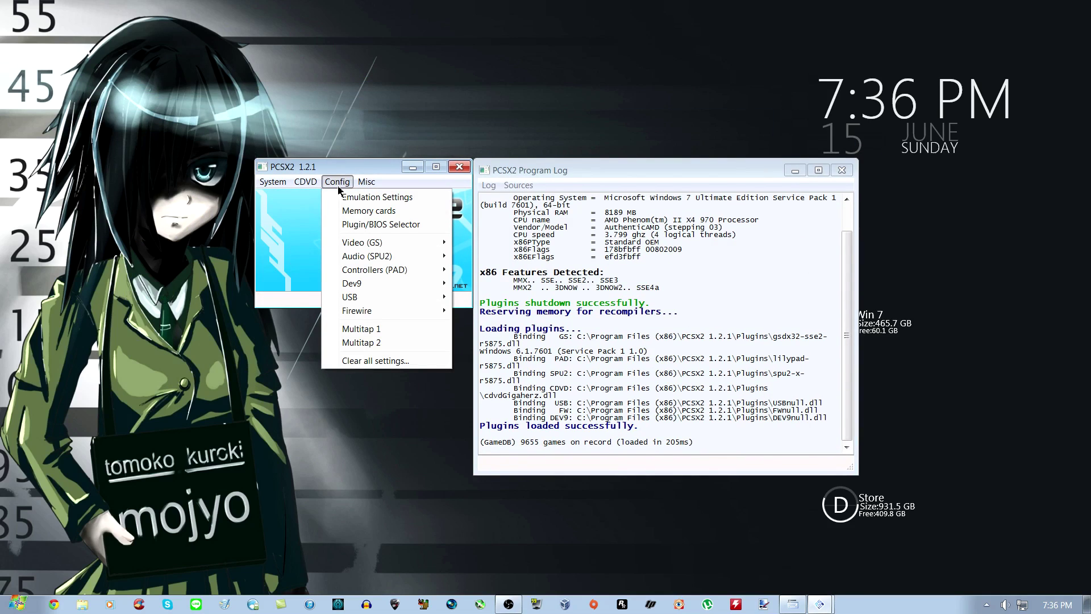
mouse_move(362, 247)
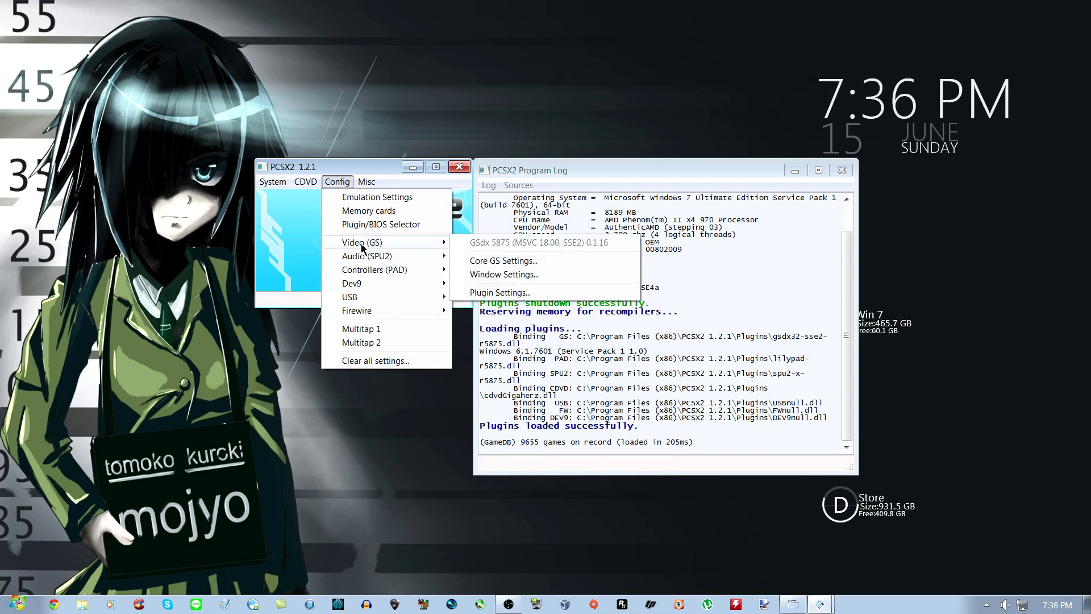
click(486, 275)
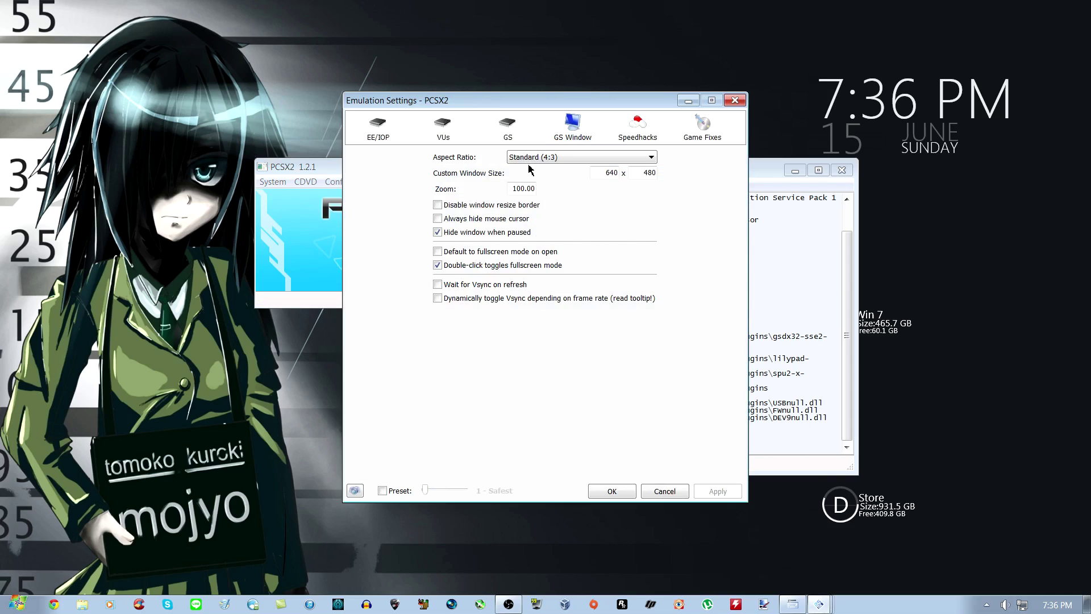
click(529, 158)
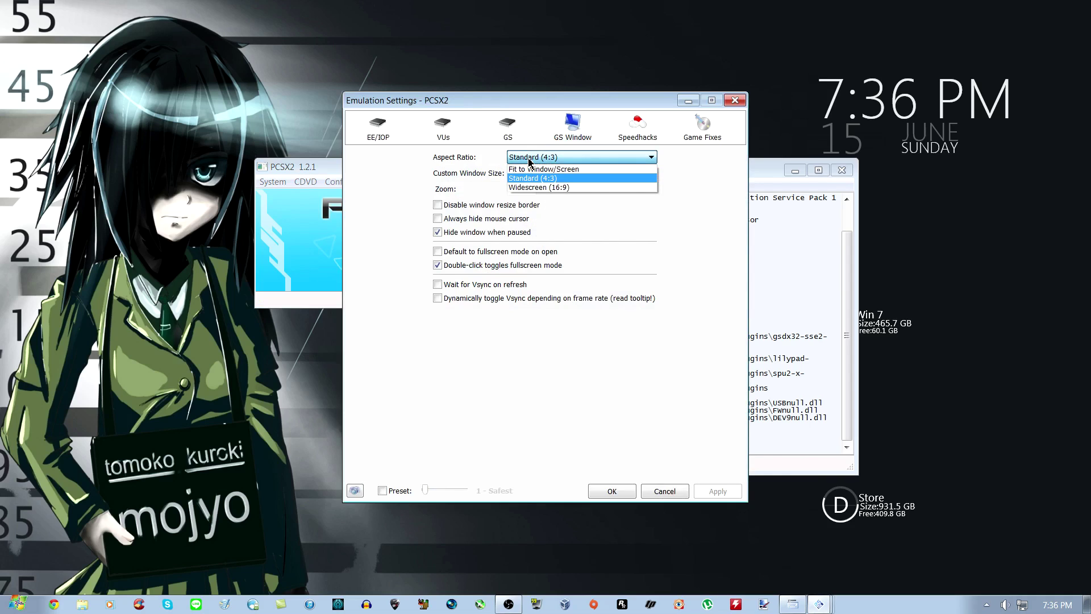
click(528, 159)
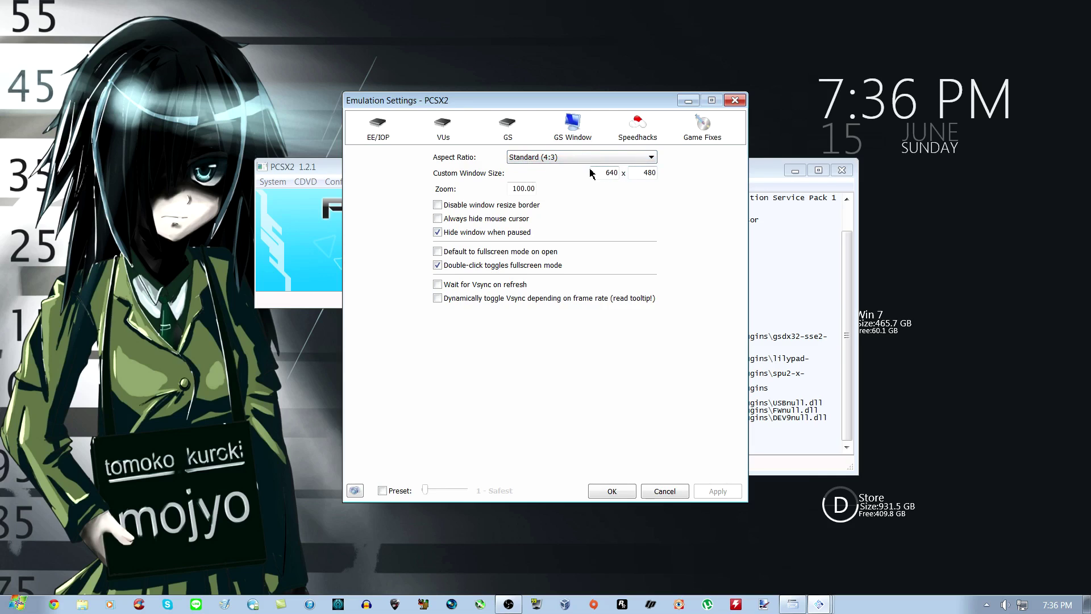
drag(594, 173, 621, 178)
click(645, 174)
Step: Review the EE/IOP, VUs, GS, Speedhacks and Game Fixes emulation settings, and close them without changing anything
click(378, 126)
click(443, 127)
click(508, 126)
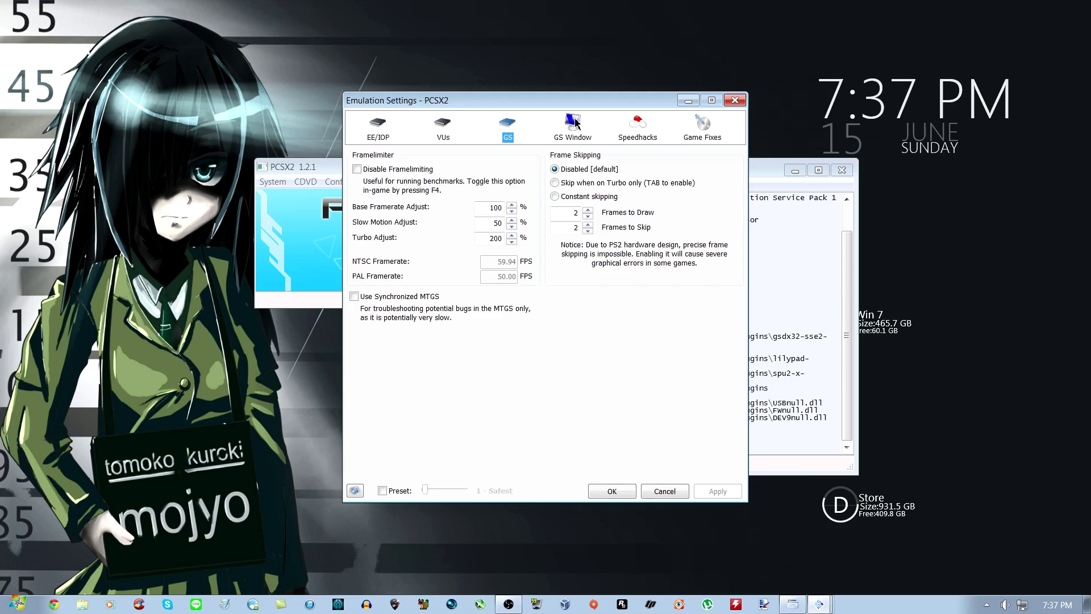
click(637, 128)
click(703, 136)
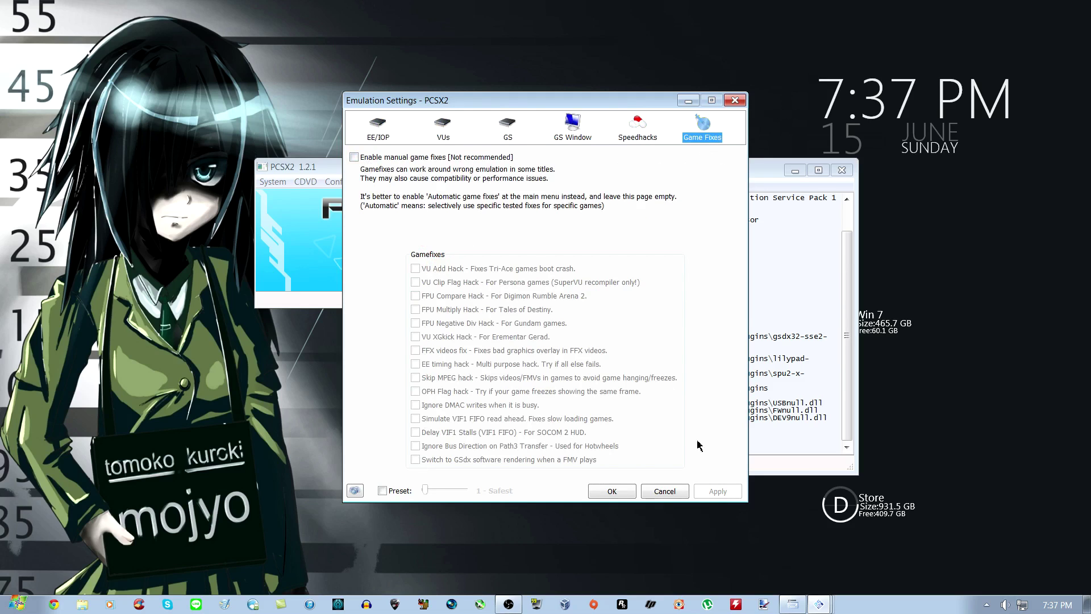
click(612, 491)
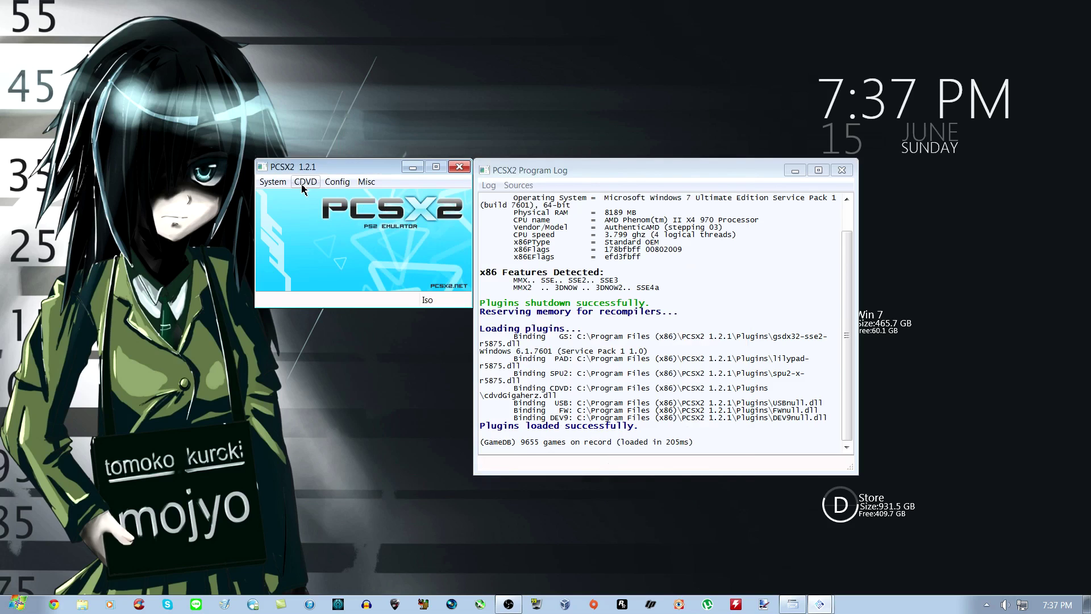
Step: Fully boot the CDVD with the Final Fantasy X (USA) image from the dls\isos folder on drive D
click(274, 182)
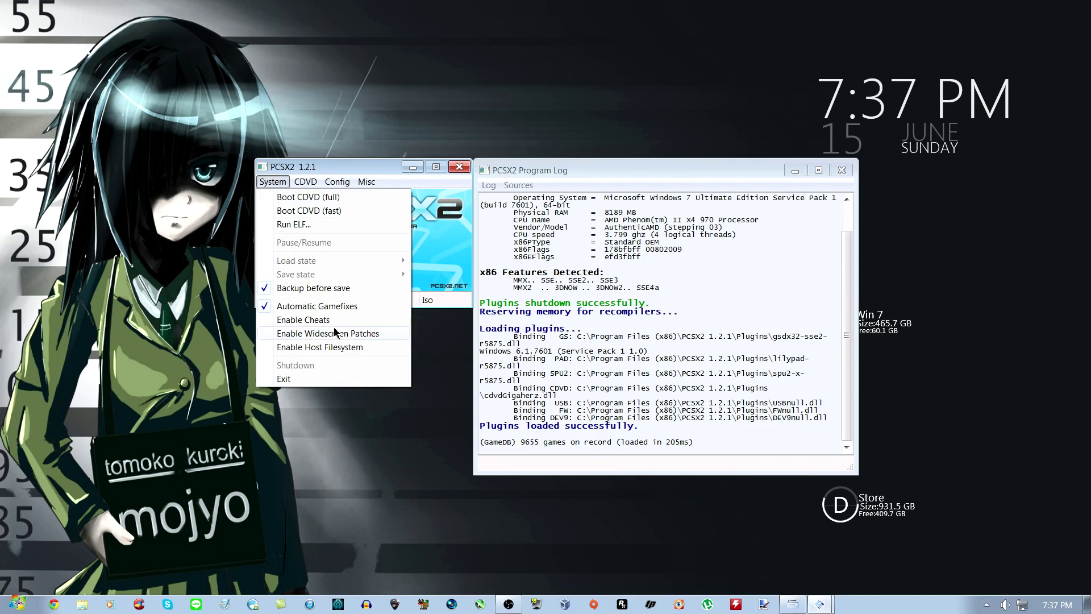
click(338, 200)
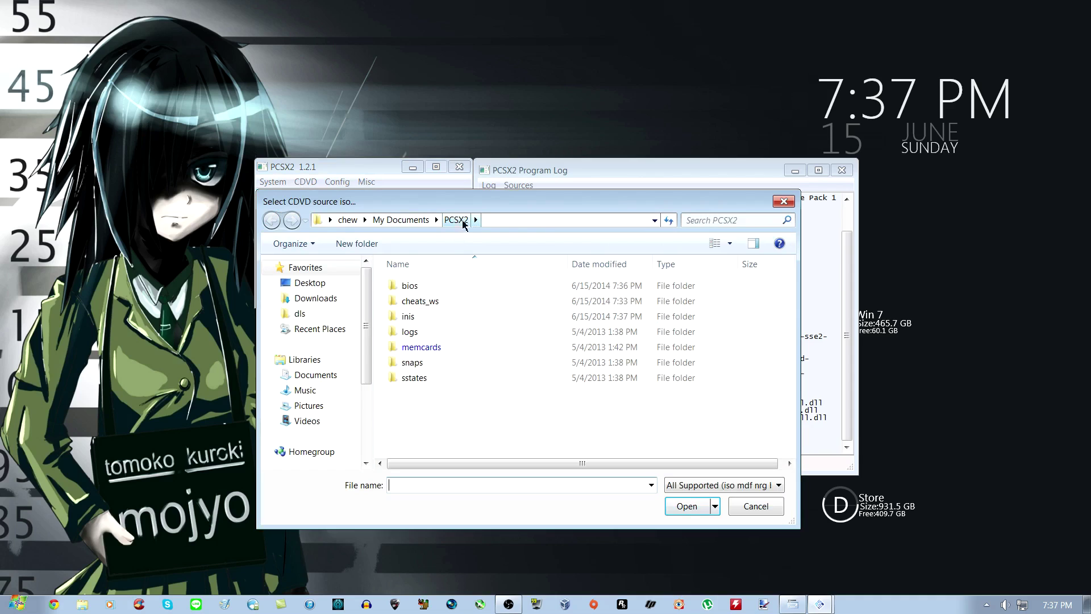
click(299, 314)
double_click(431, 333)
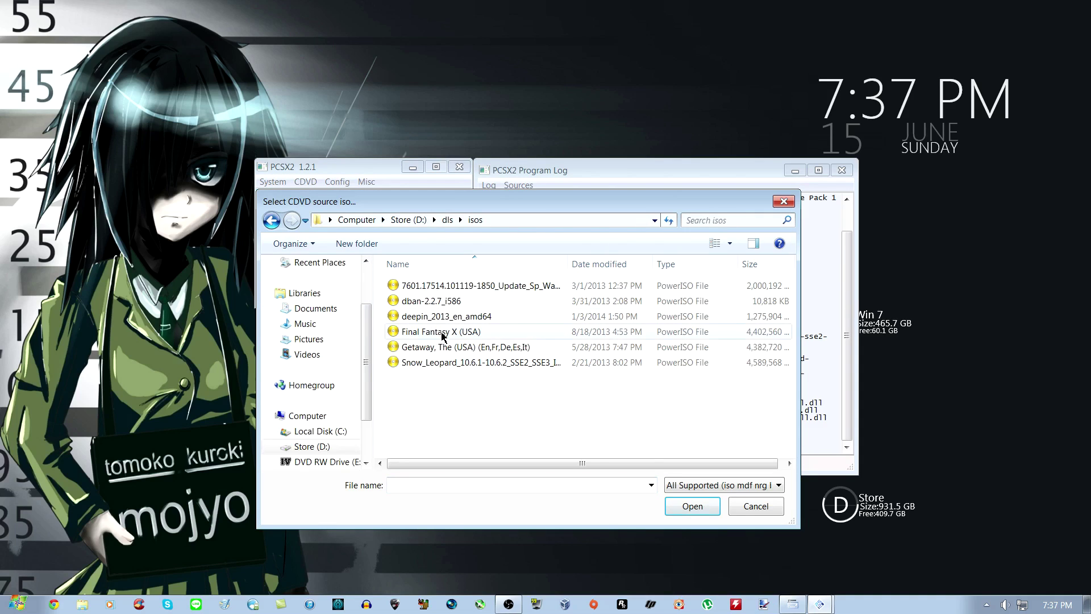
click(443, 332)
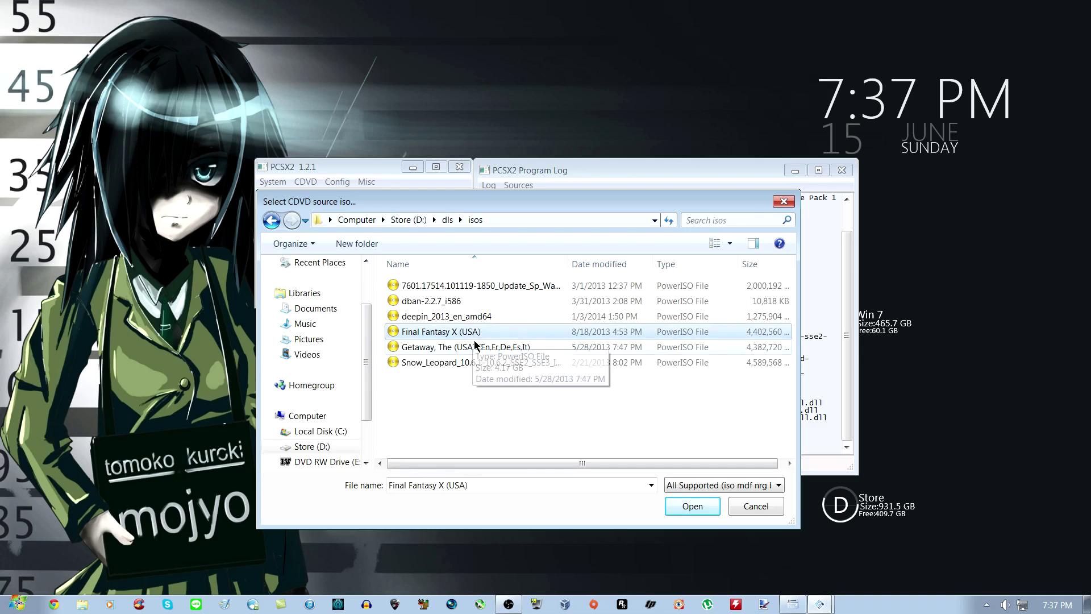
click(441, 349)
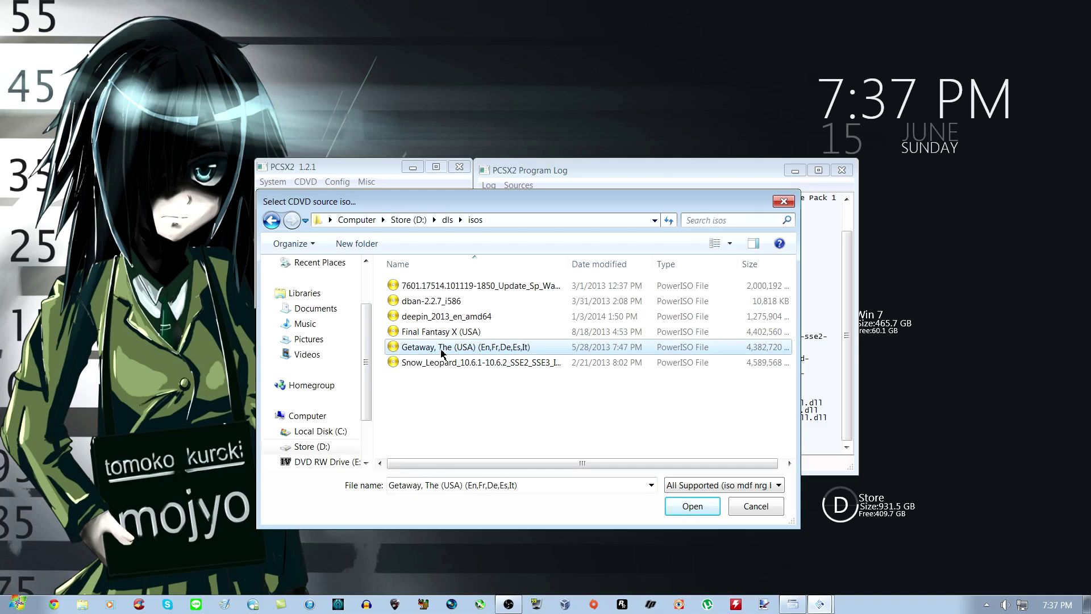
click(423, 334)
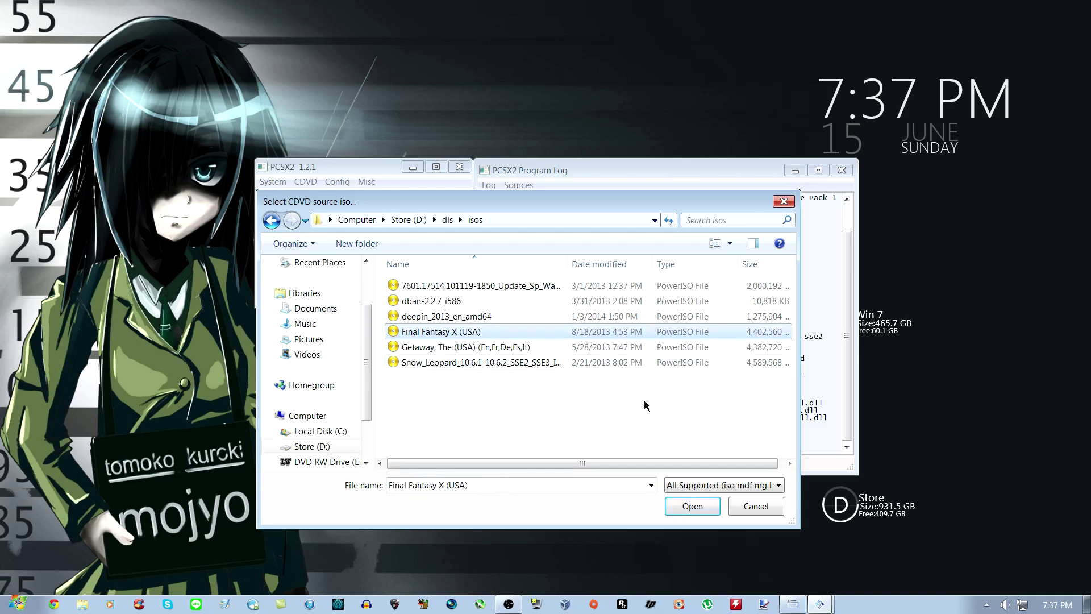
click(692, 506)
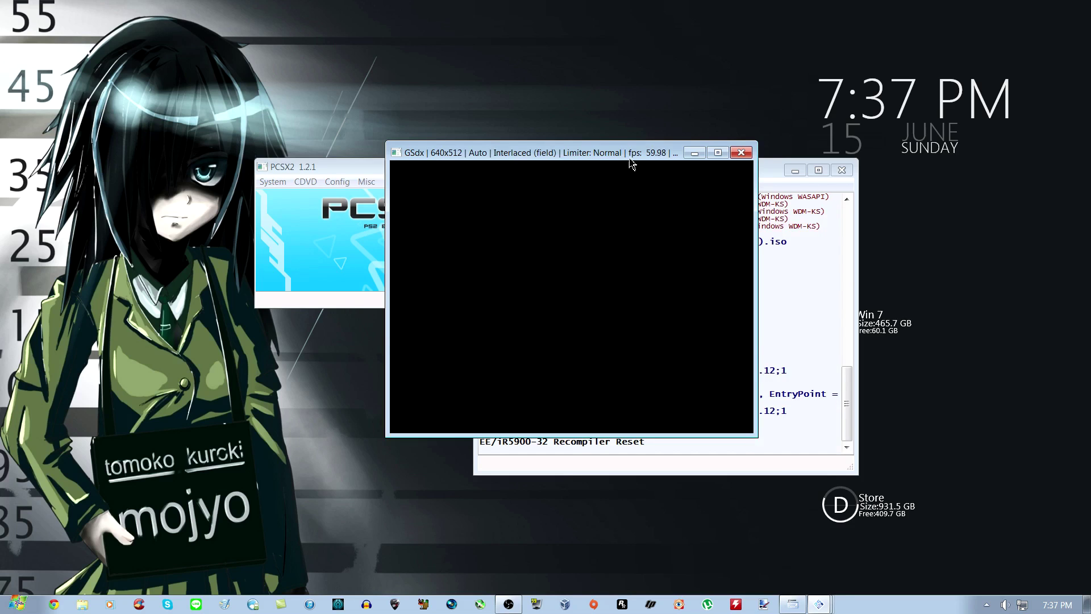
Step: Reposition and enlarge the GSdx game window while the game starts, and leave the running game
drag(629, 158, 531, 119)
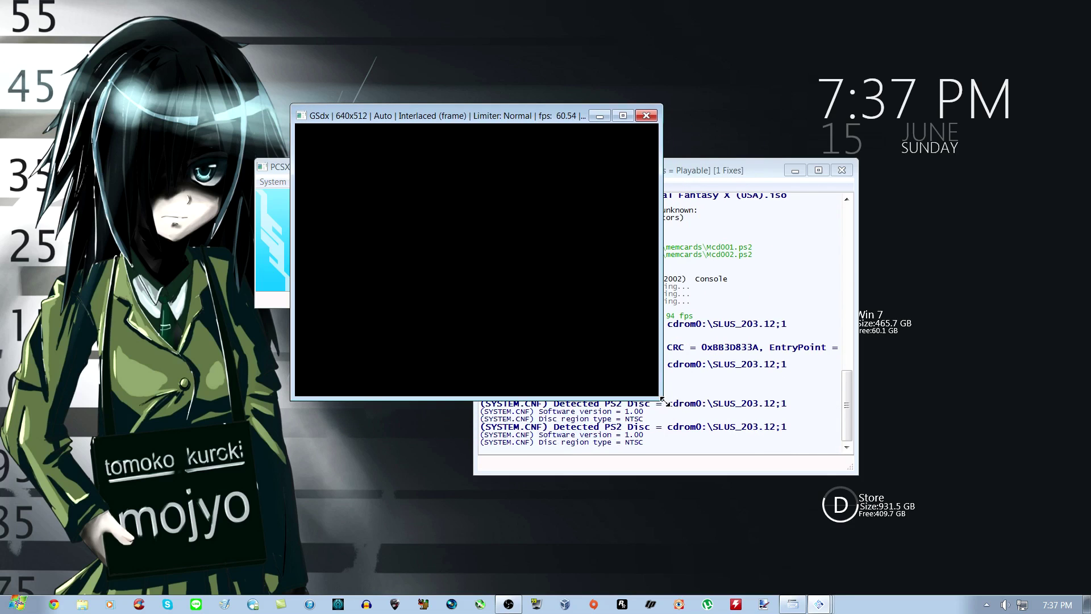
drag(662, 400, 866, 563)
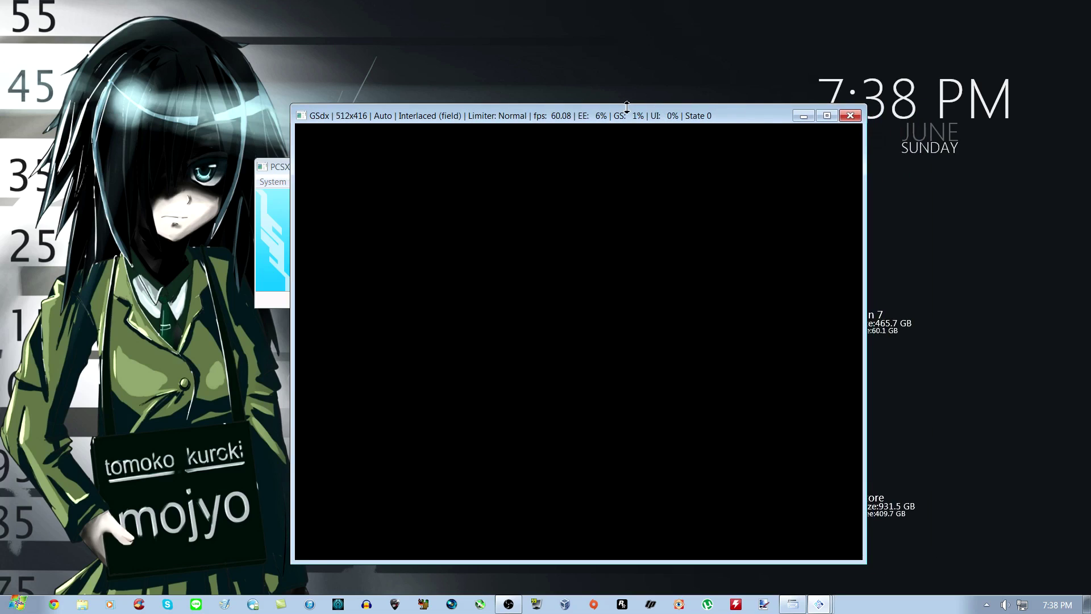
drag(639, 117, 590, 83)
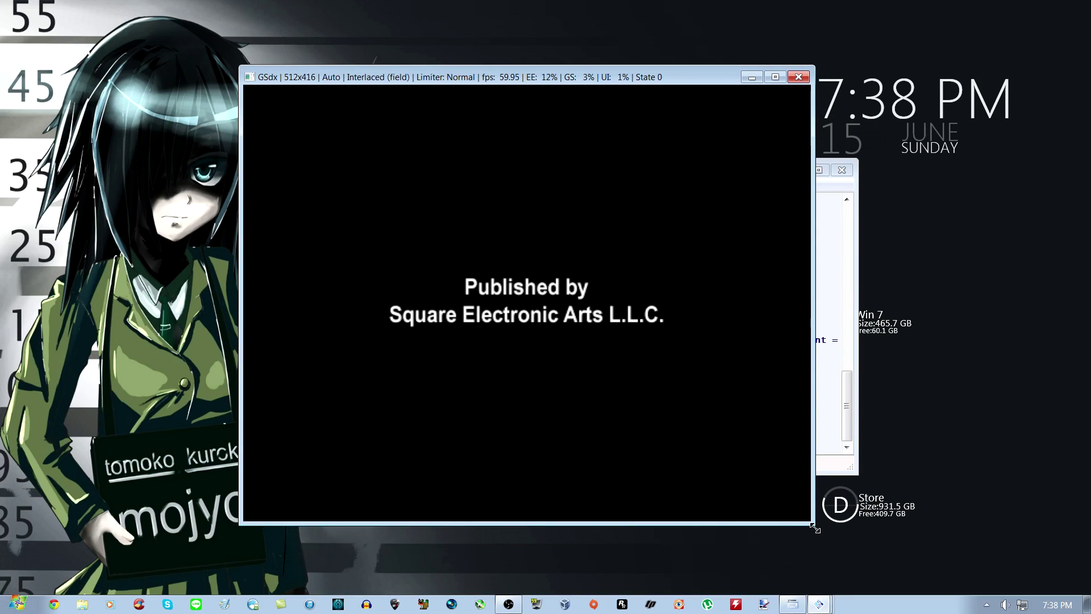
drag(814, 528, 877, 550)
key(Escape)
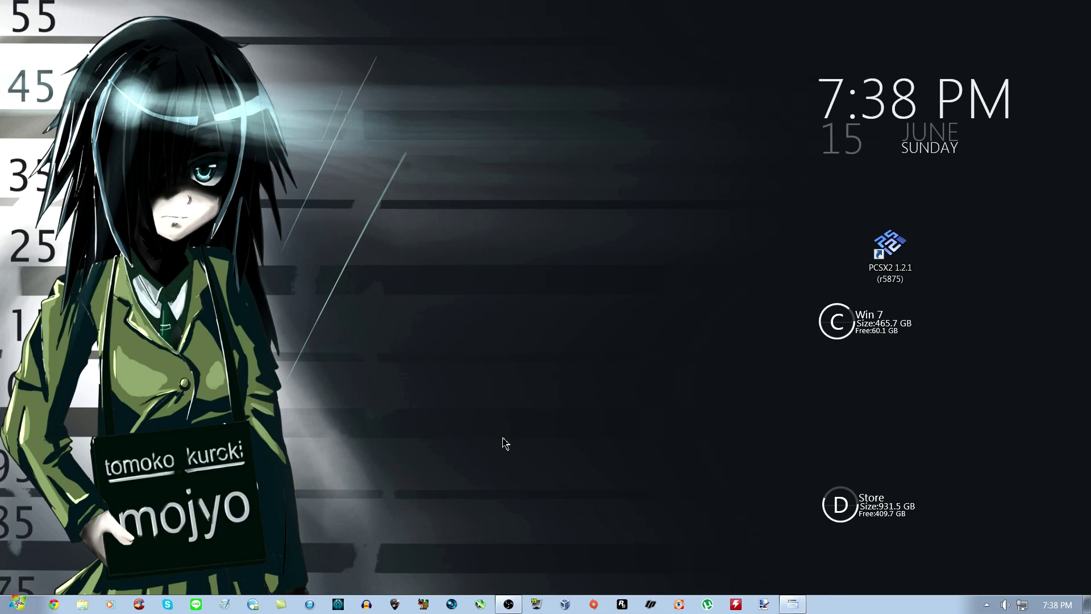